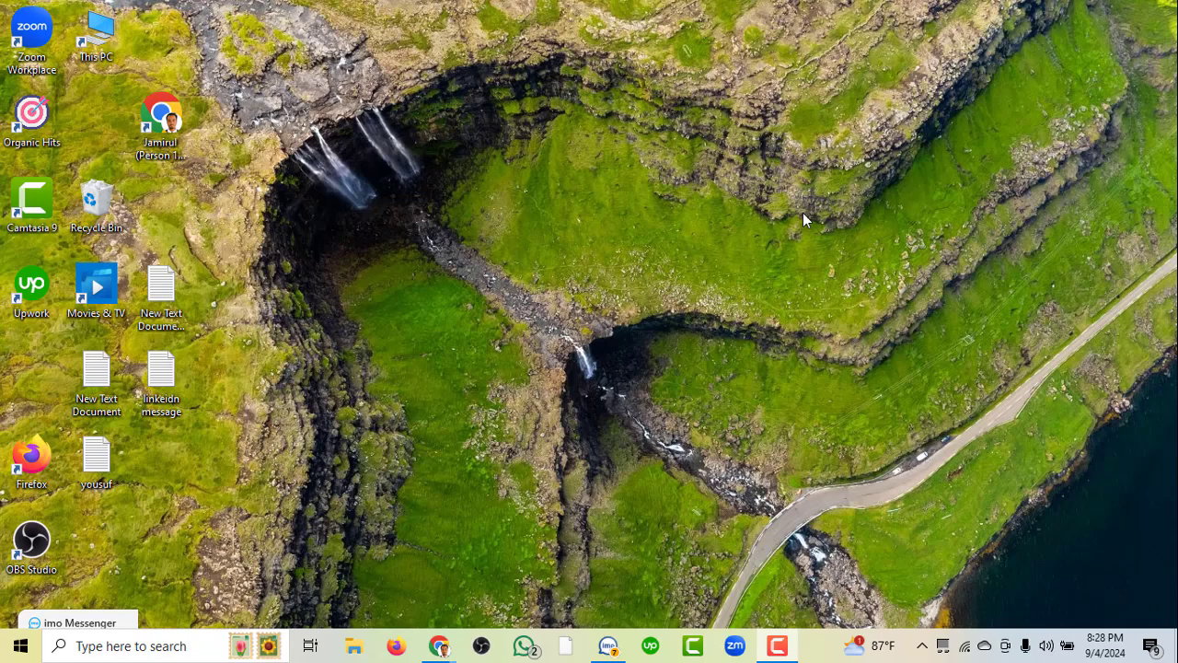
# Switch to the Chrome window showing the Adsterra publisher sign-up page.
pyautogui.rightClick(588, 160)
pyautogui.click(662, 263)
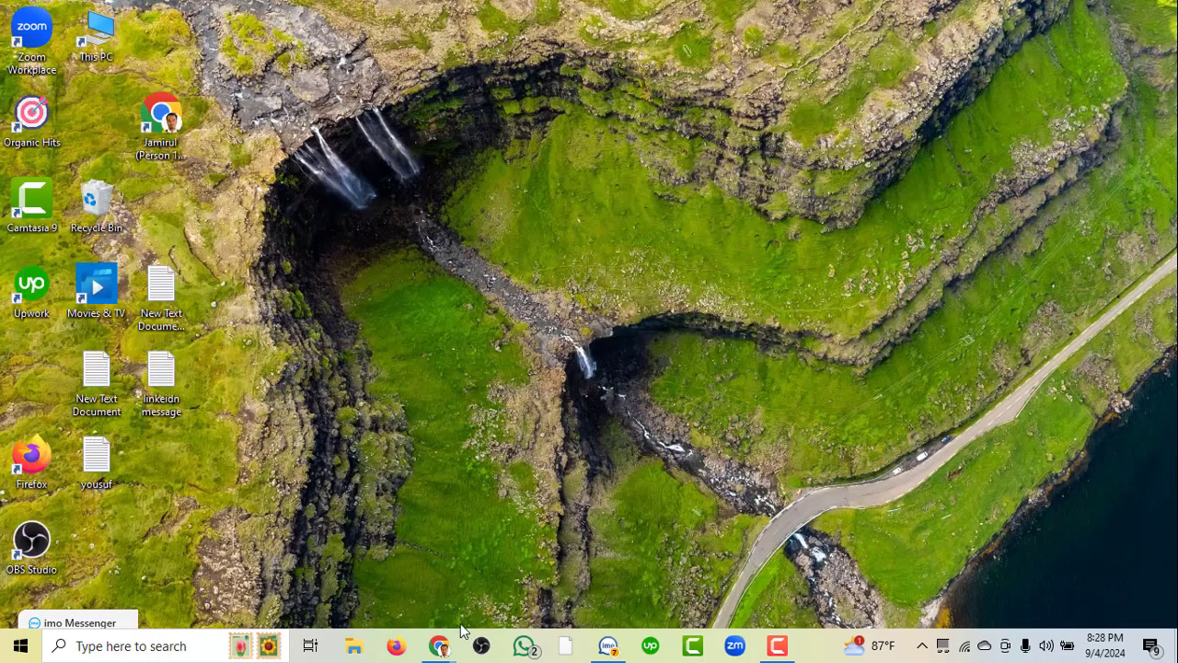
pyautogui.moveTo(446, 640)
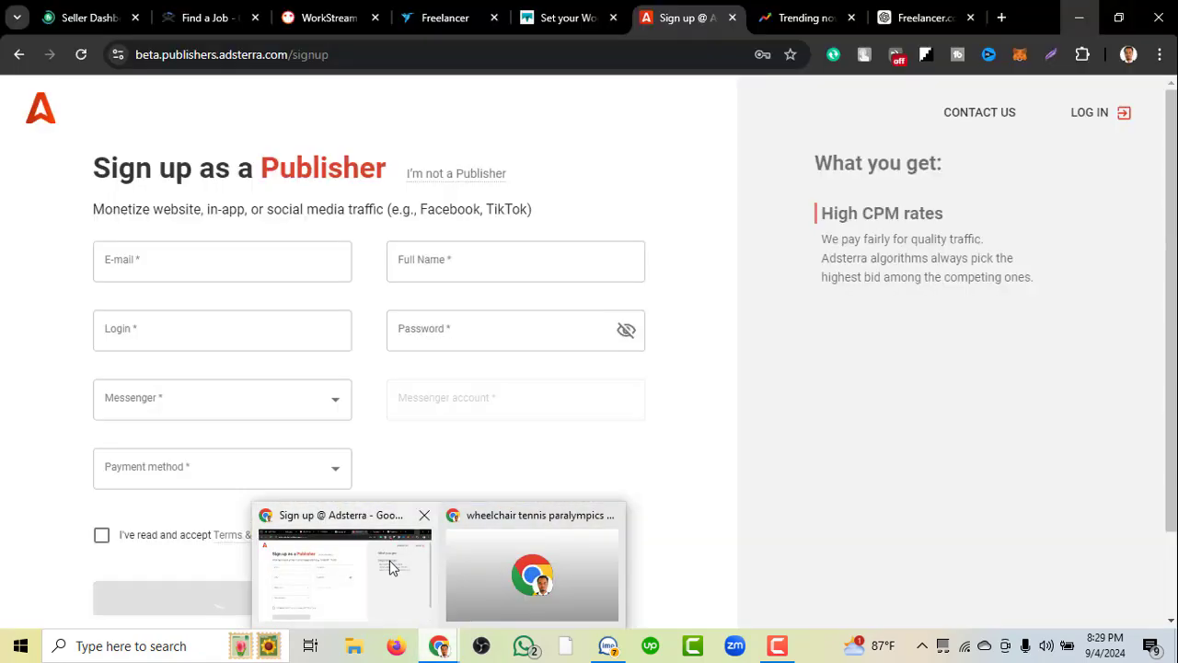
pyautogui.click(392, 566)
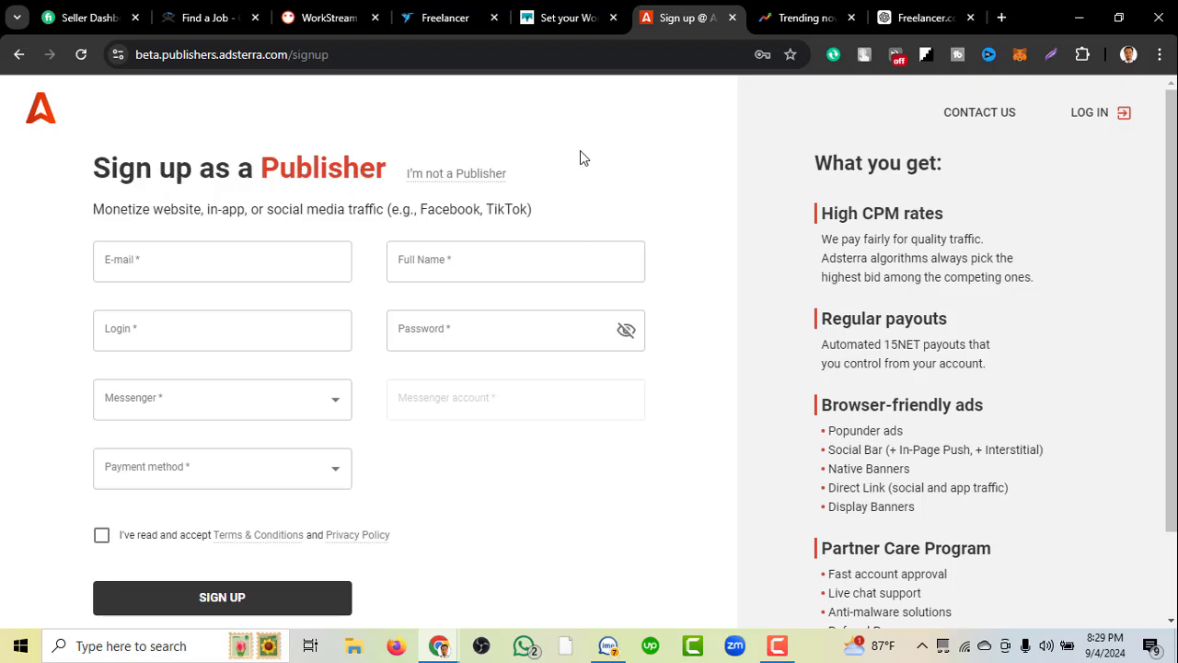
pyautogui.scroll(-1, 681, 314)
pyautogui.scroll(1, 681, 316)
# Fill in the publisher sign-up form's e-mail, full name and login fields with the saved suggestions.
pyautogui.click(221, 265)
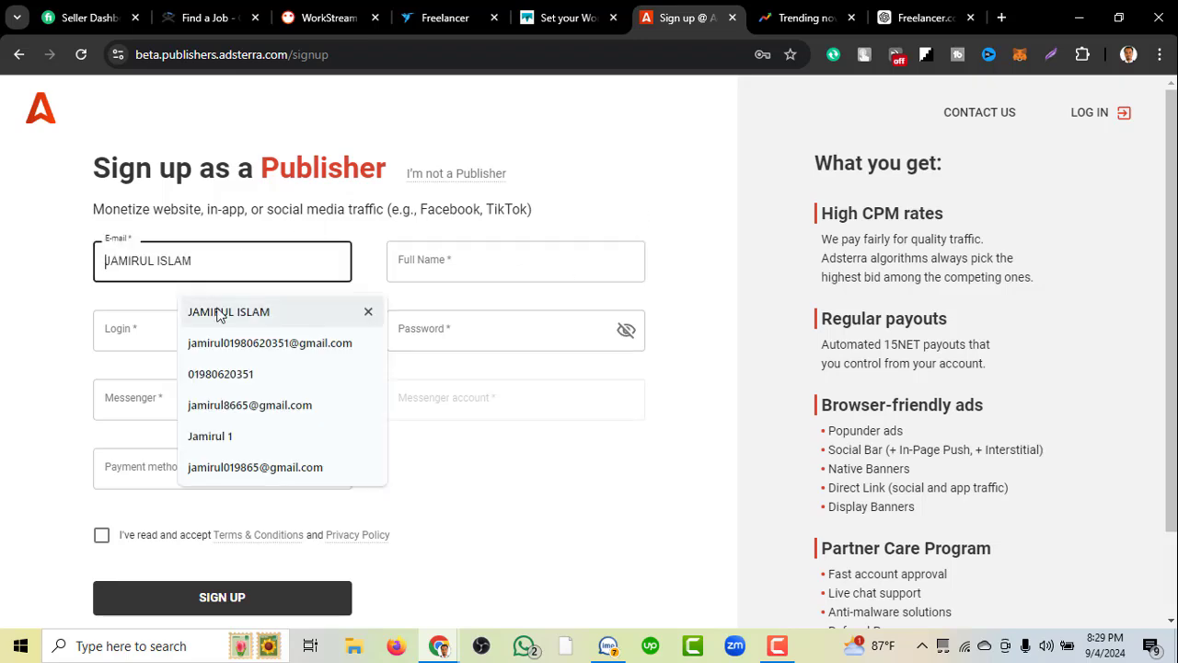
pyautogui.click(230, 342)
pyautogui.click(486, 261)
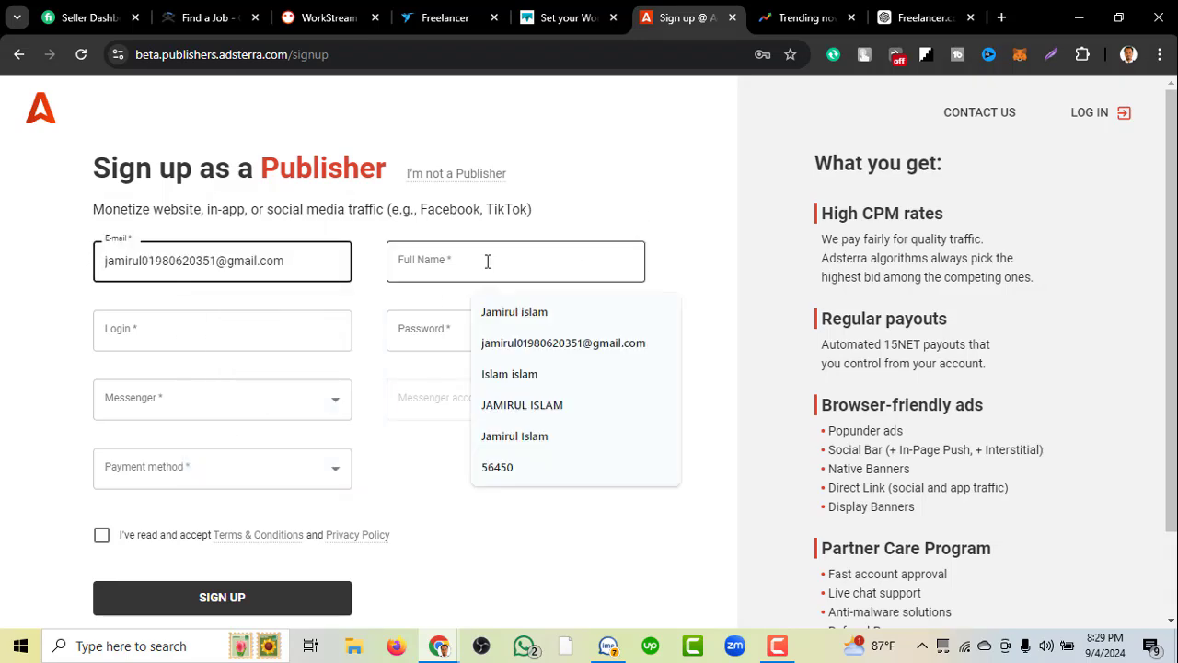
pyautogui.click(507, 311)
pyautogui.click(269, 332)
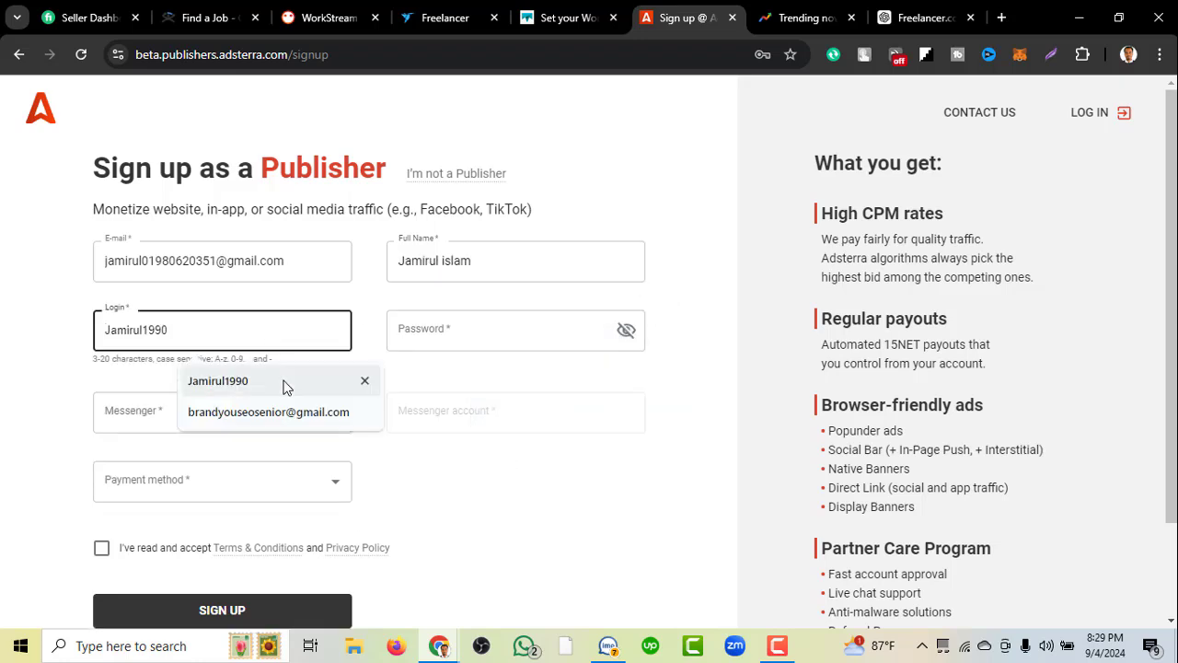
pyautogui.click(250, 386)
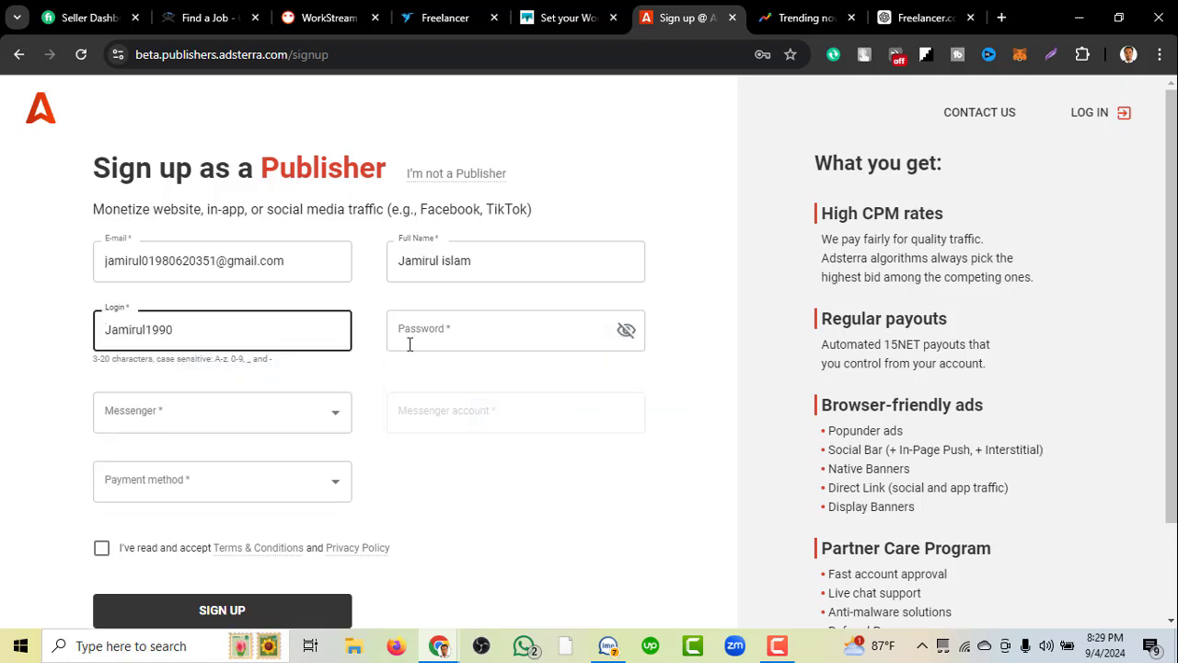
pyautogui.click(497, 337)
pyautogui.scroll(-1, 387, 395)
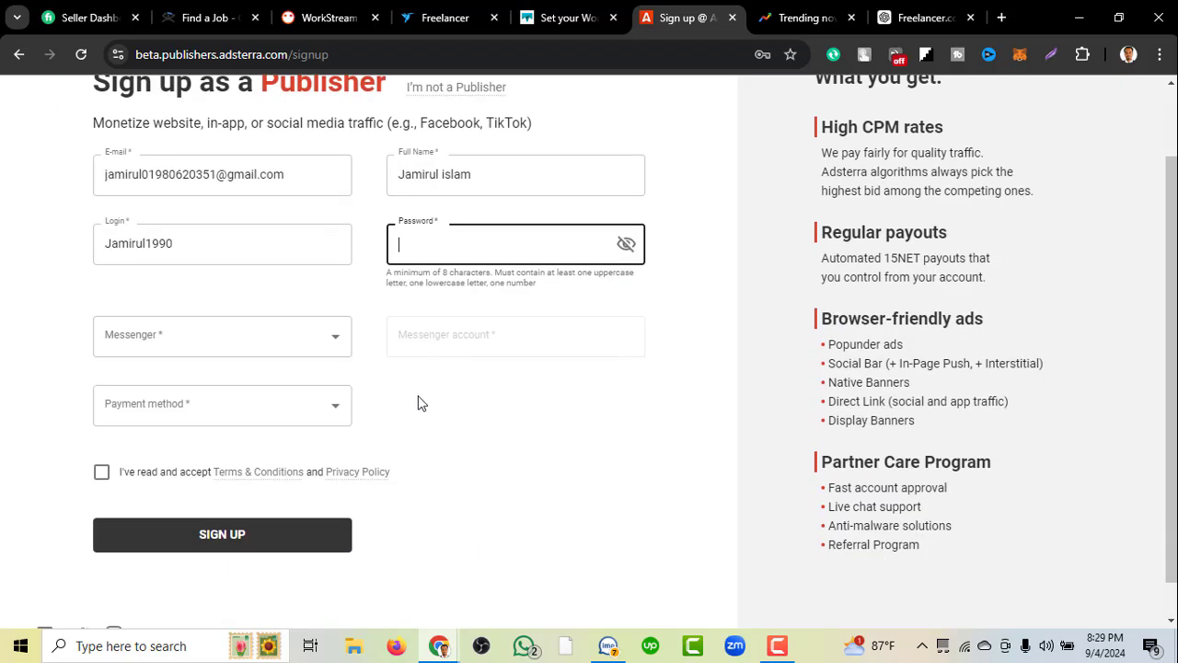
# Choose Facebook as the messenger in the sign-up form and go to the messenger account field.
pyautogui.click(290, 341)
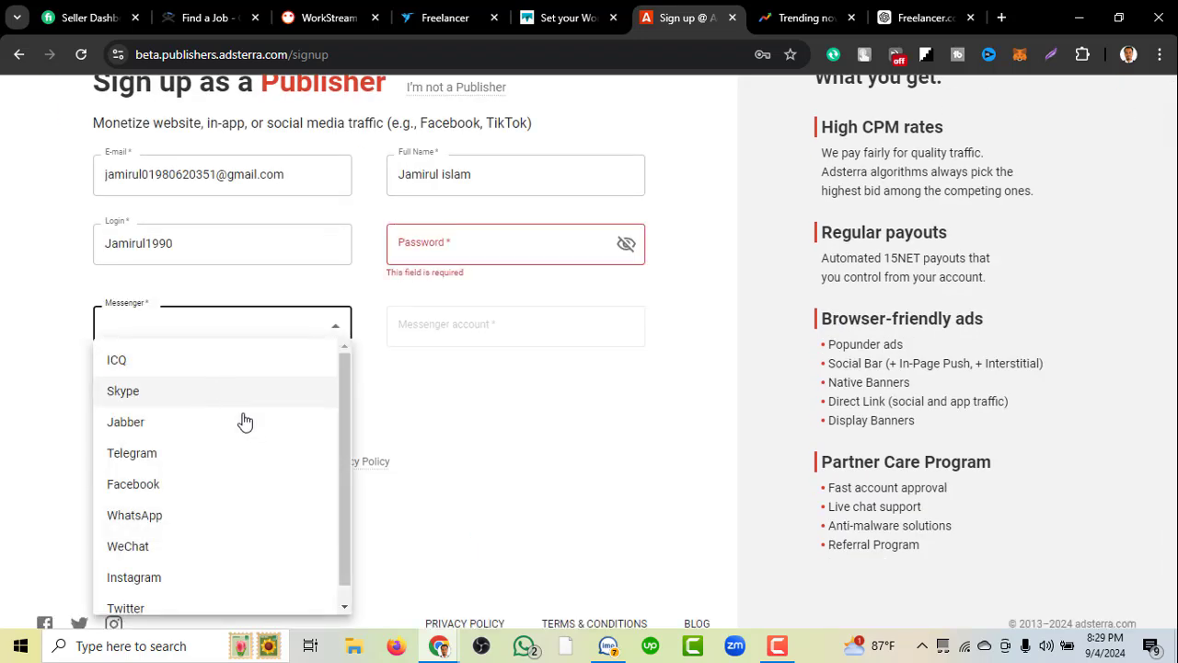
pyautogui.scroll(-1, 210, 602)
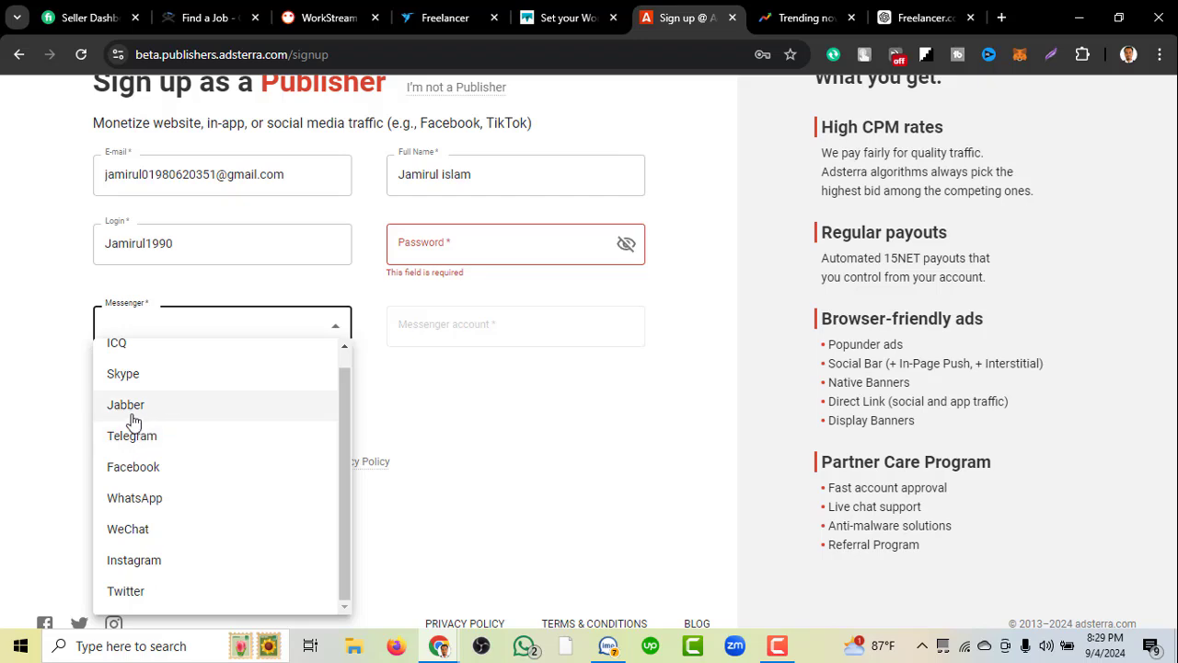
pyautogui.scroll(1, 148, 382)
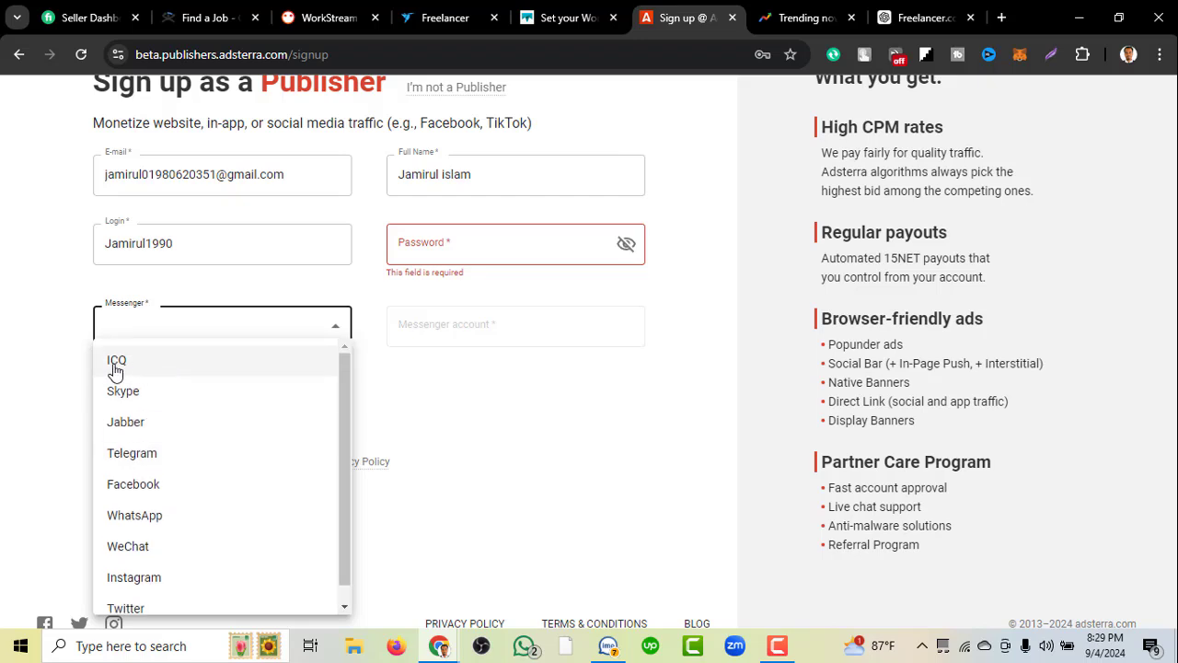
pyautogui.click(188, 477)
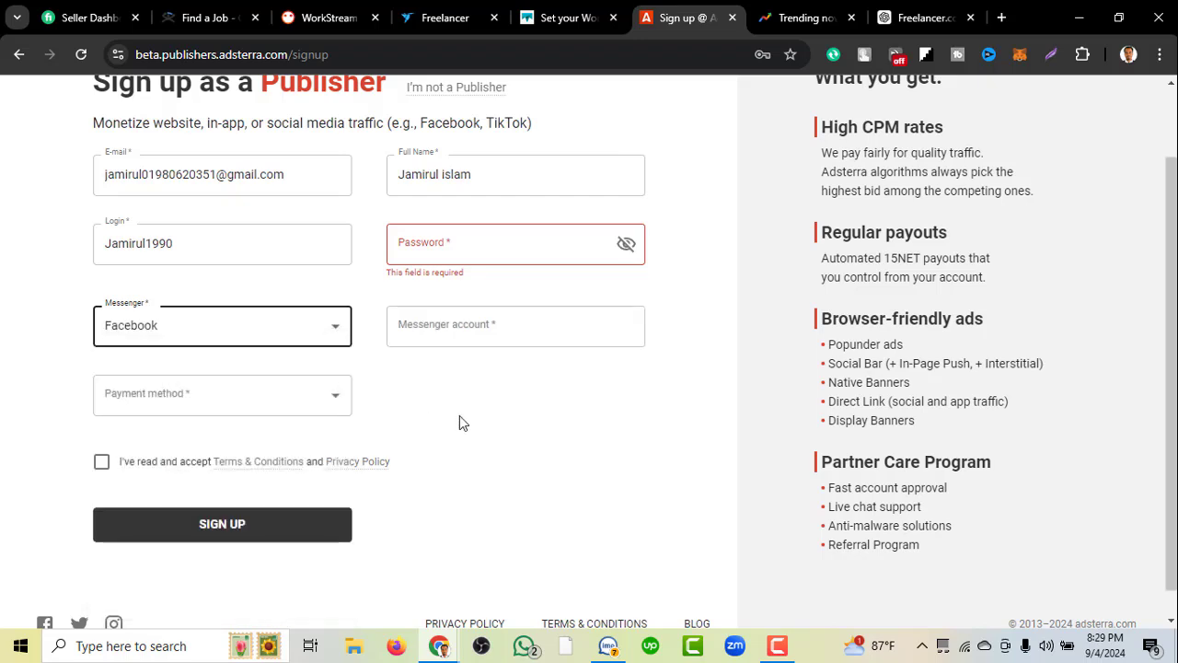
pyautogui.click(508, 341)
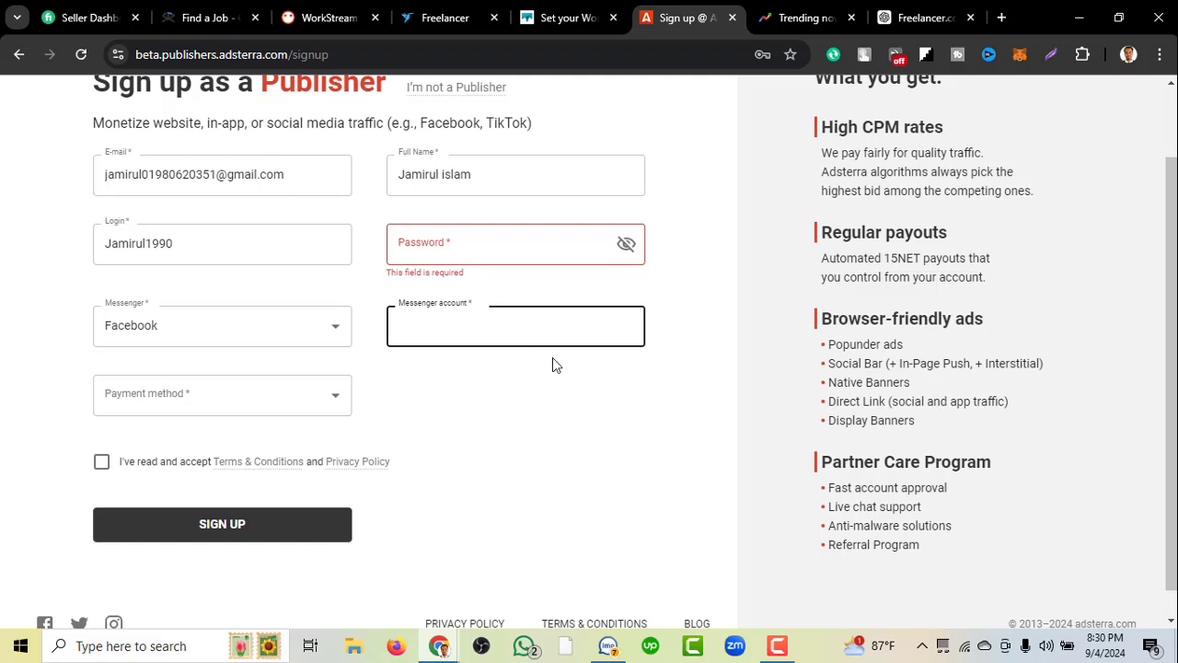
pyautogui.click(299, 365)
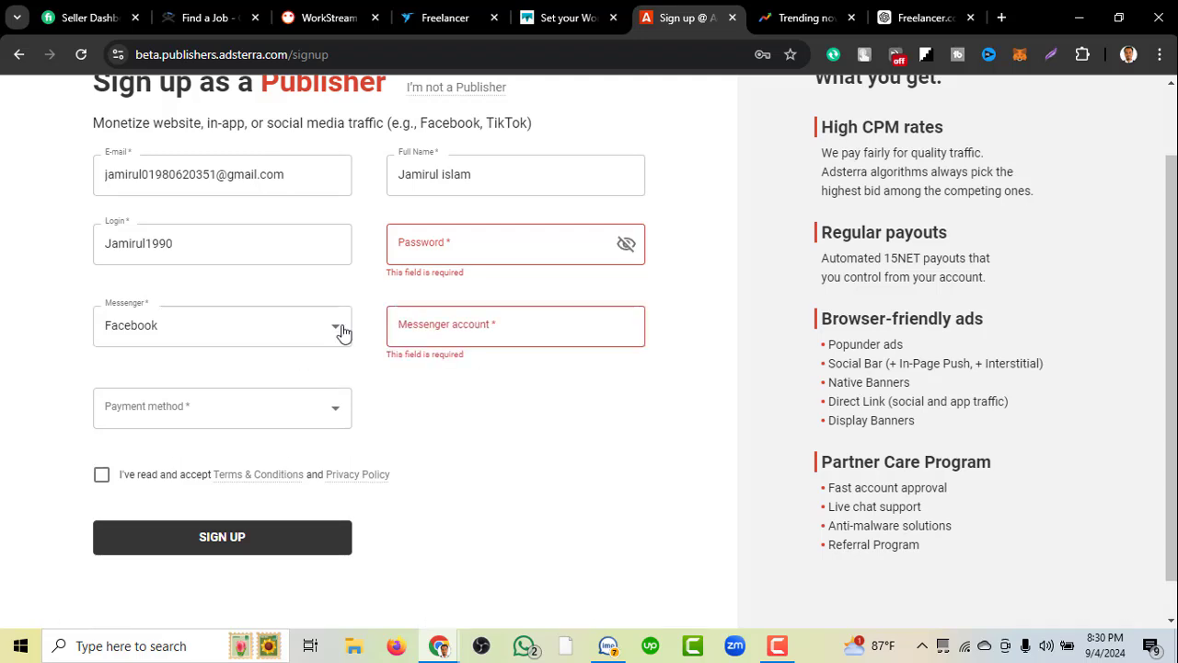
# Set the messenger to WhatsApp and go to the messenger account field.
pyautogui.click(340, 333)
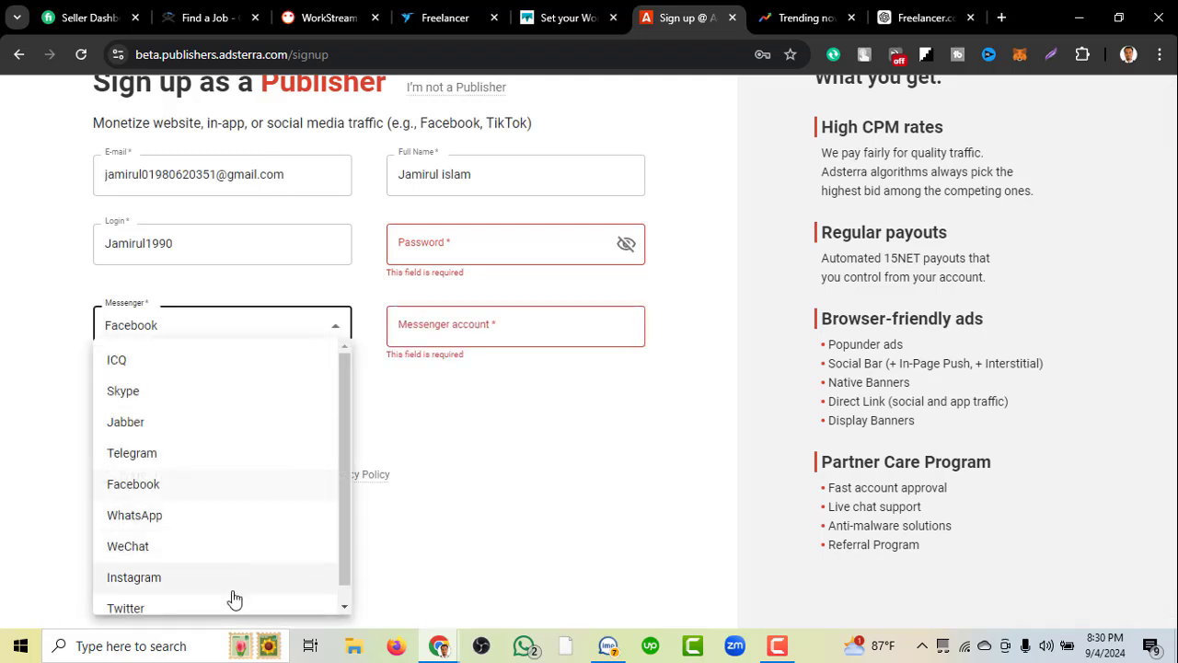
pyautogui.scroll(-1, 235, 599)
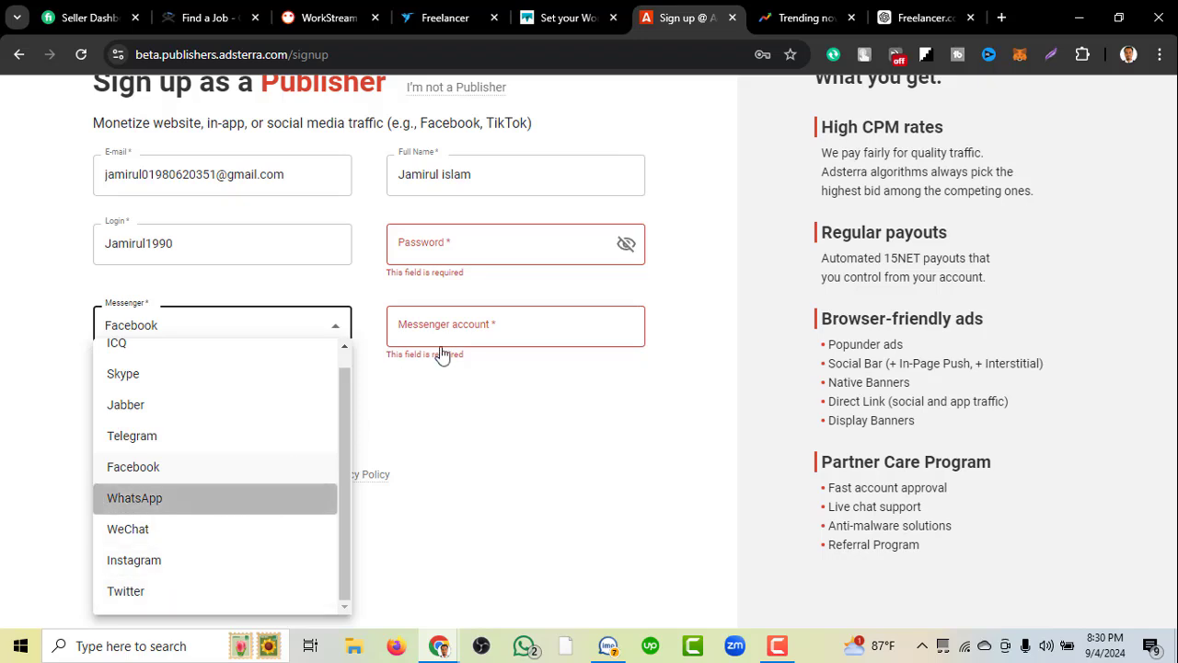
pyautogui.press('Return')
pyautogui.click(484, 336)
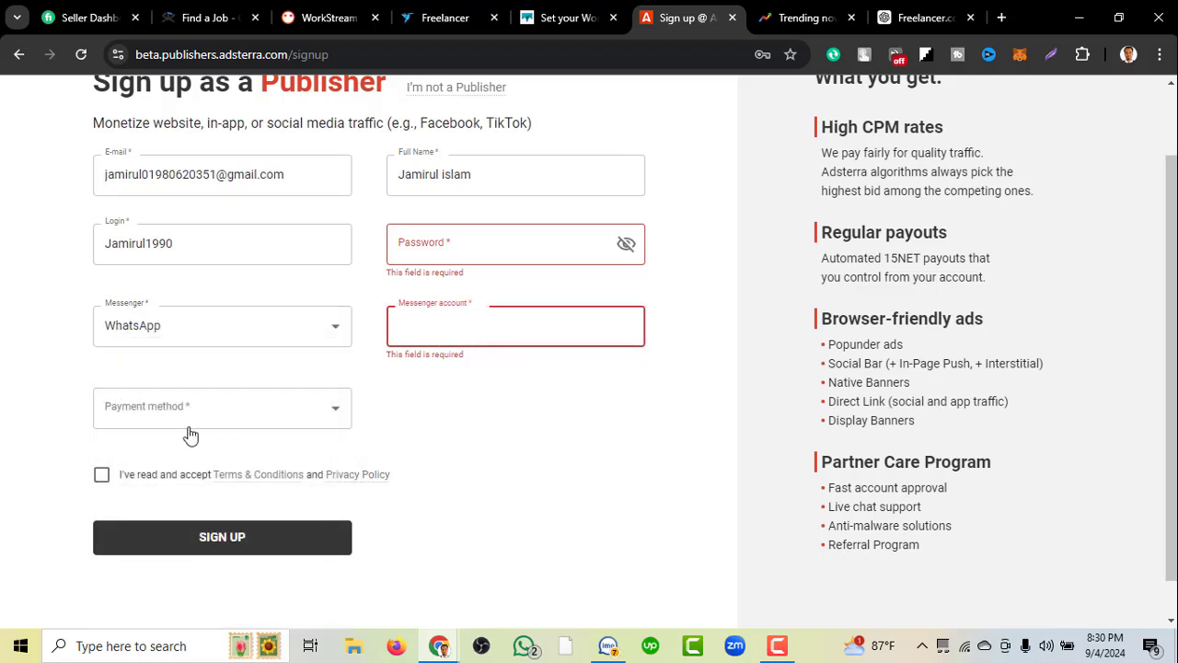
# Set the payment method to Webmoney WMZ and accept the Terms & Conditions and Privacy Policy.
pyautogui.click(236, 419)
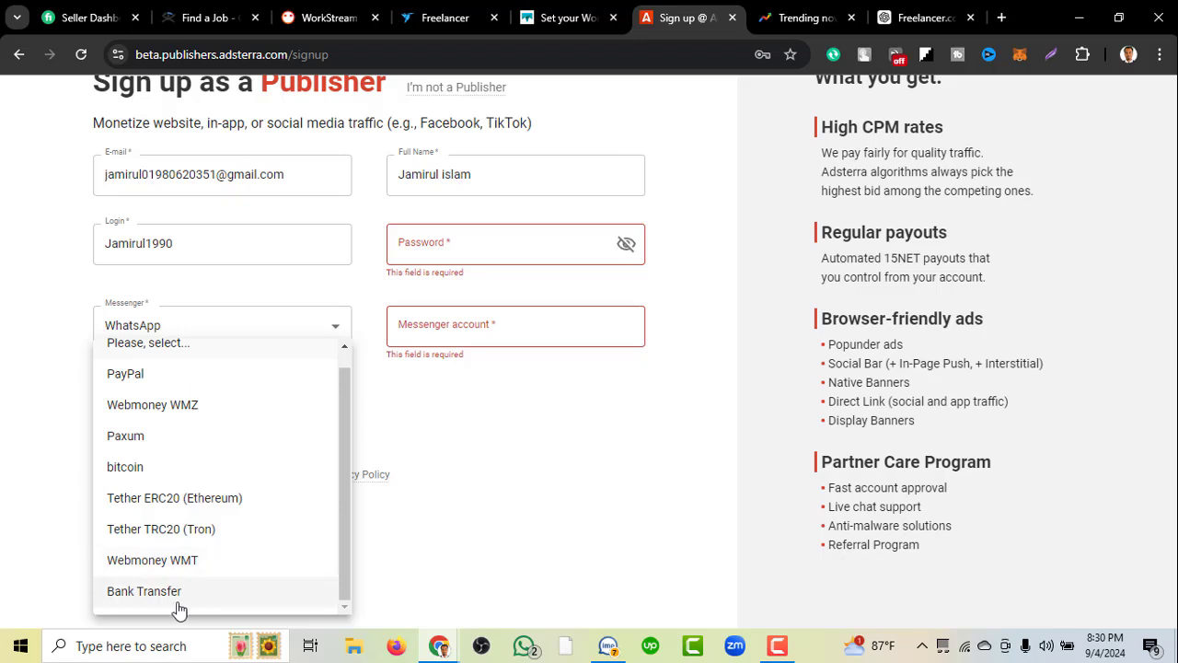
pyautogui.click(419, 541)
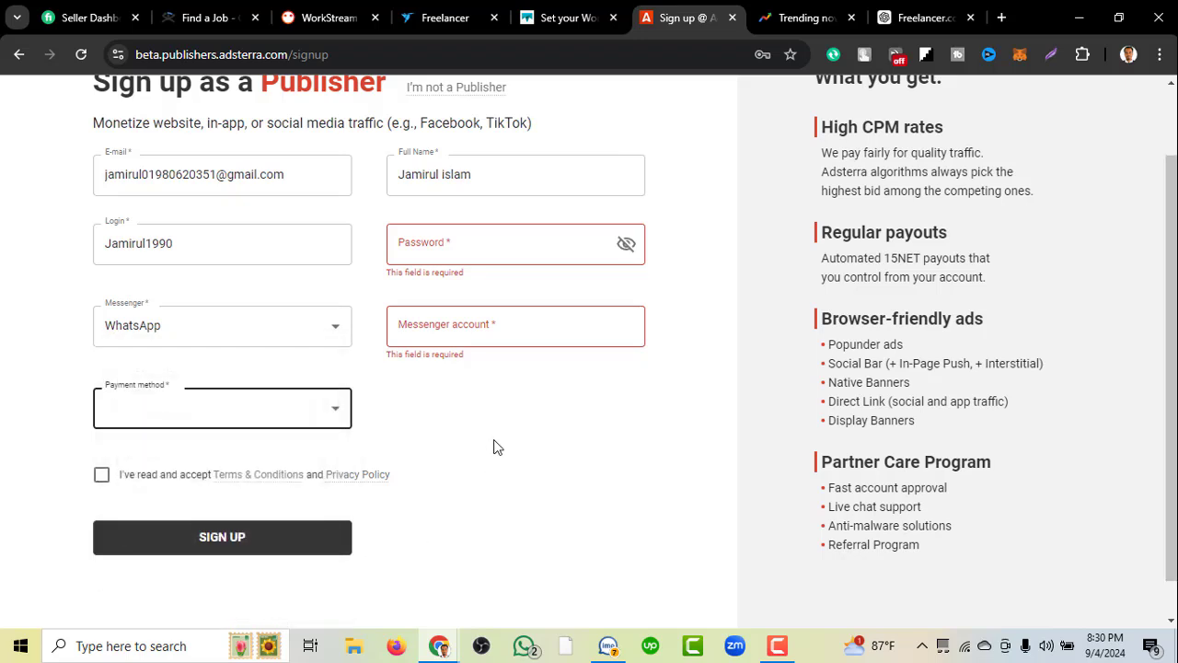
pyautogui.click(273, 419)
pyautogui.click(328, 415)
pyautogui.click(309, 416)
pyautogui.click(182, 410)
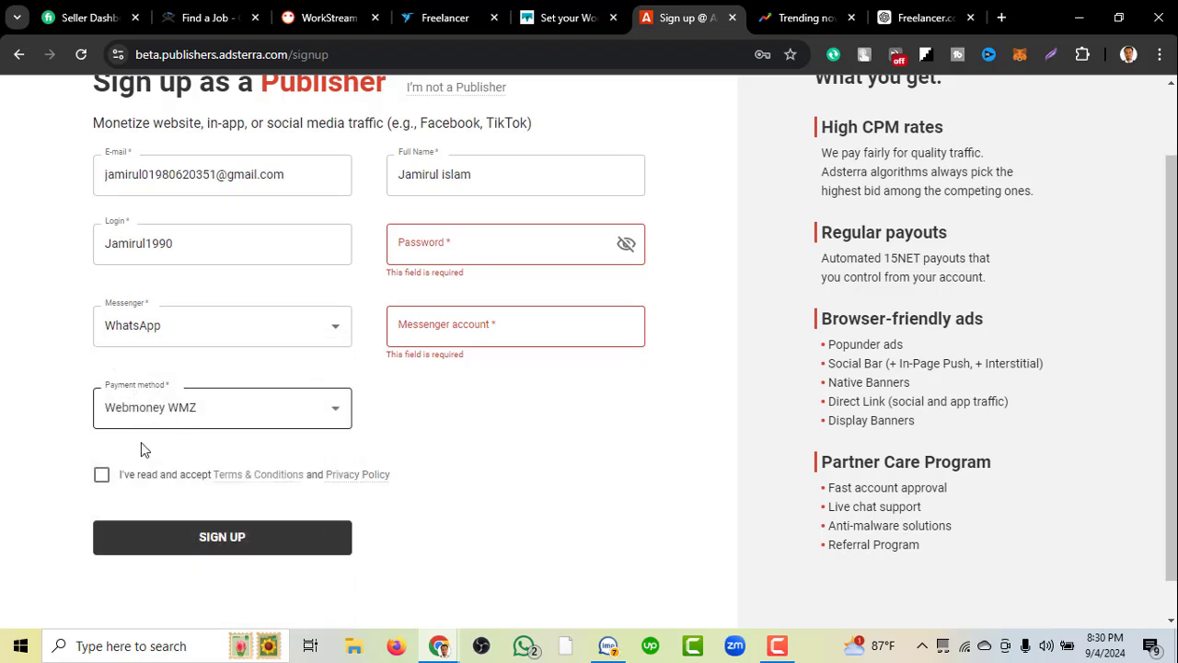
pyautogui.click(101, 475)
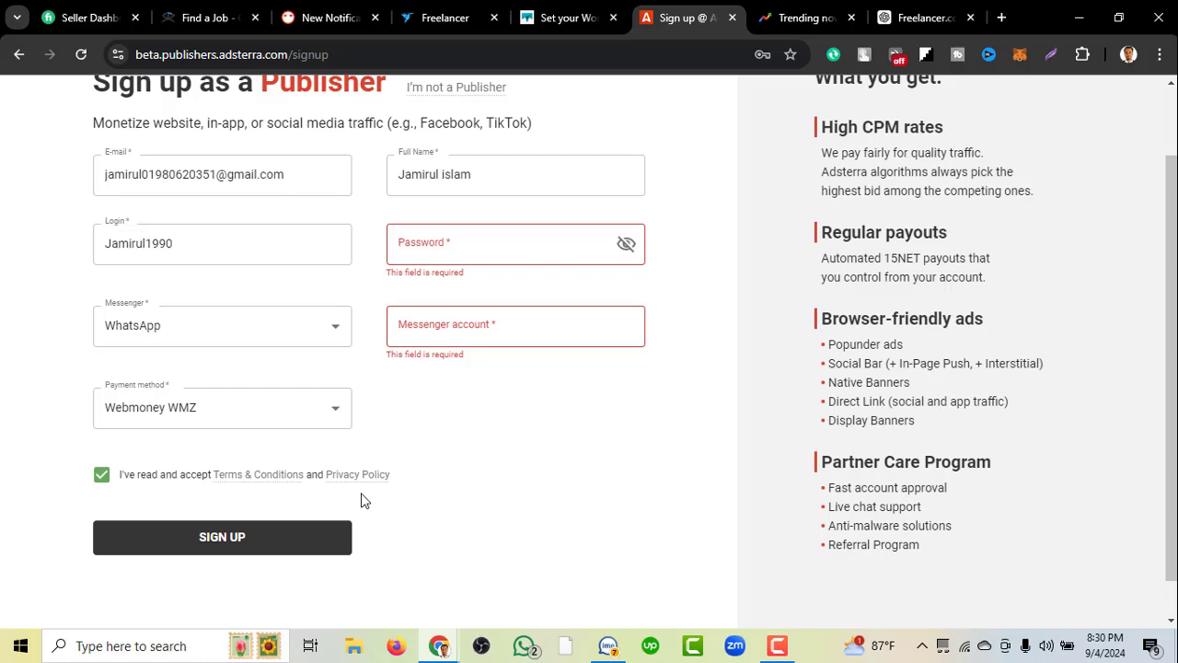
# Leave the sign-up form and log in to the existing publisher account with the prefilled credentials.
pyautogui.scroll(1, 852, 504)
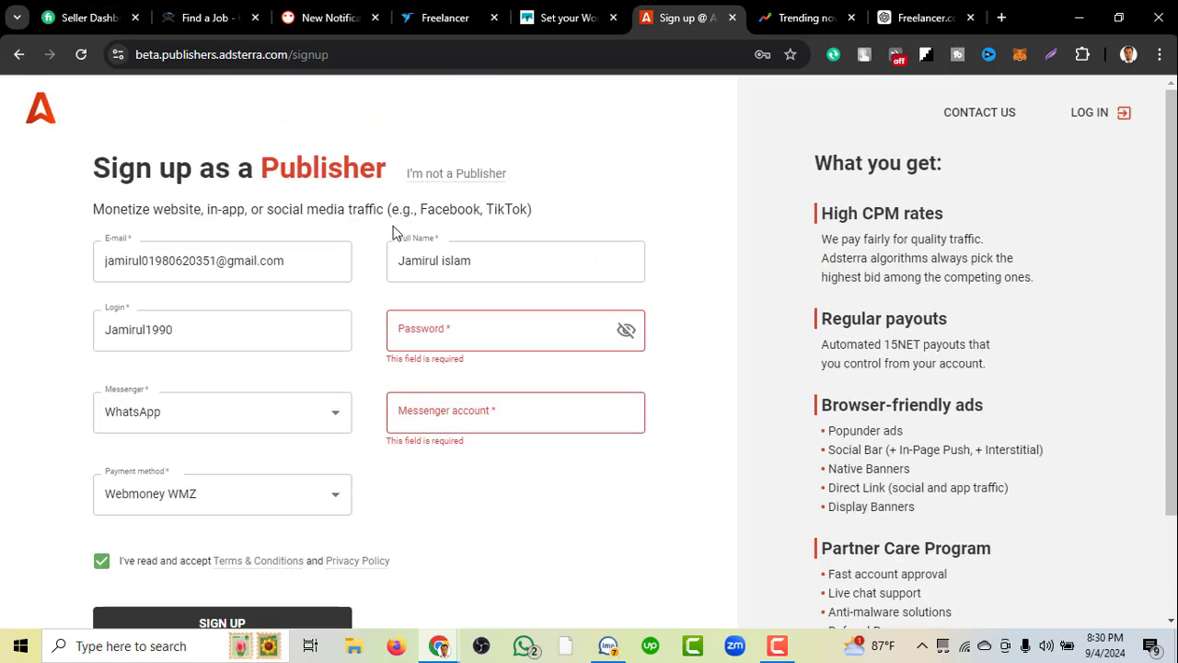
pyautogui.click(1105, 116)
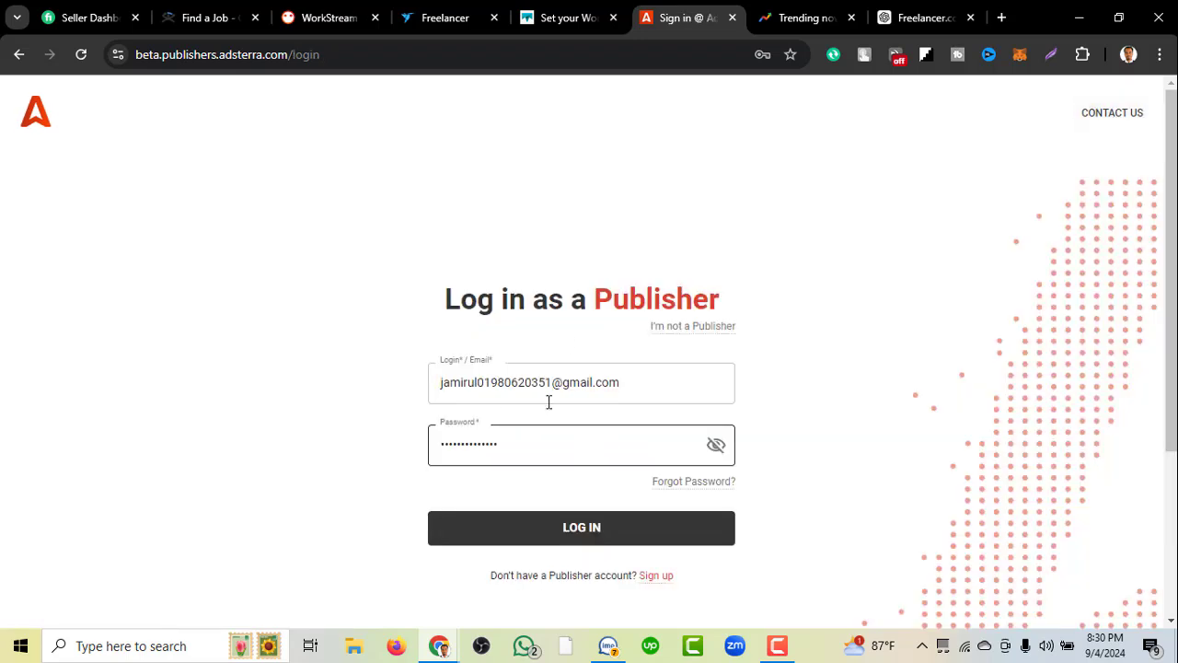
pyautogui.click(544, 525)
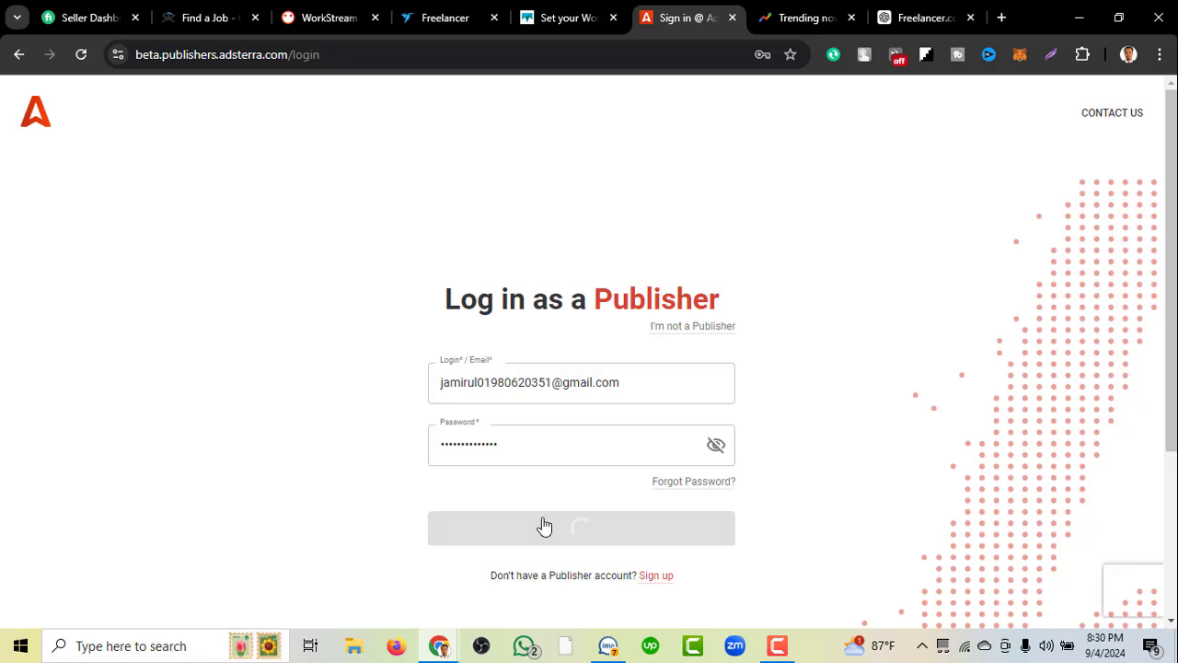
pyautogui.click(777, 647)
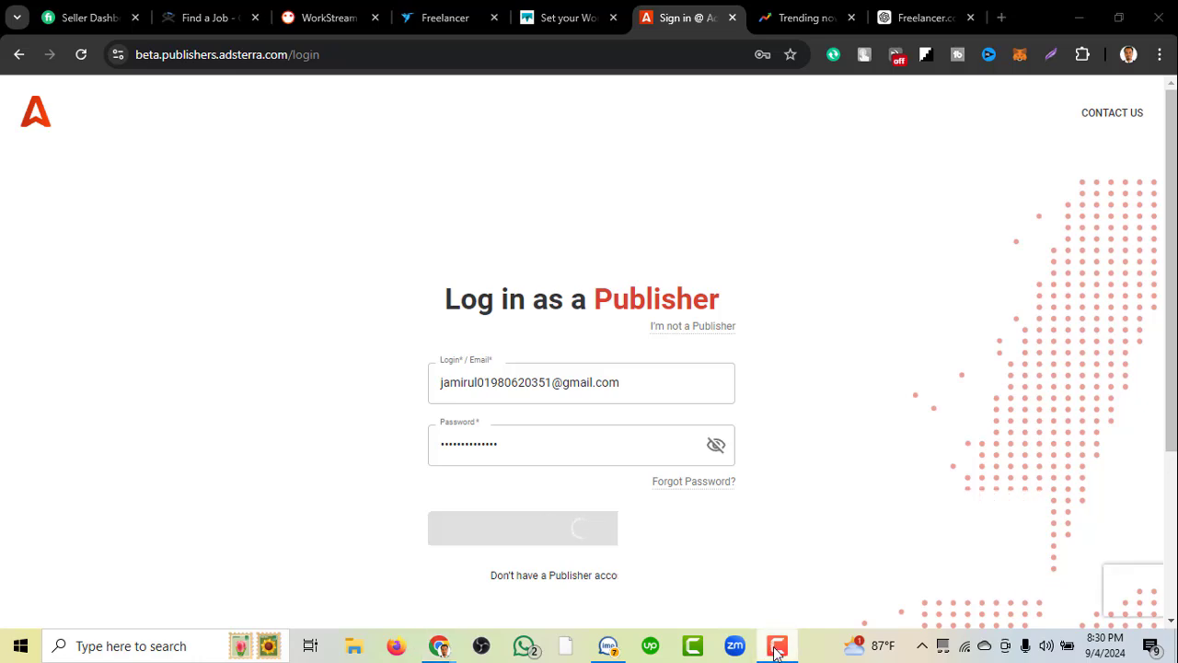
pyautogui.click(1099, 575)
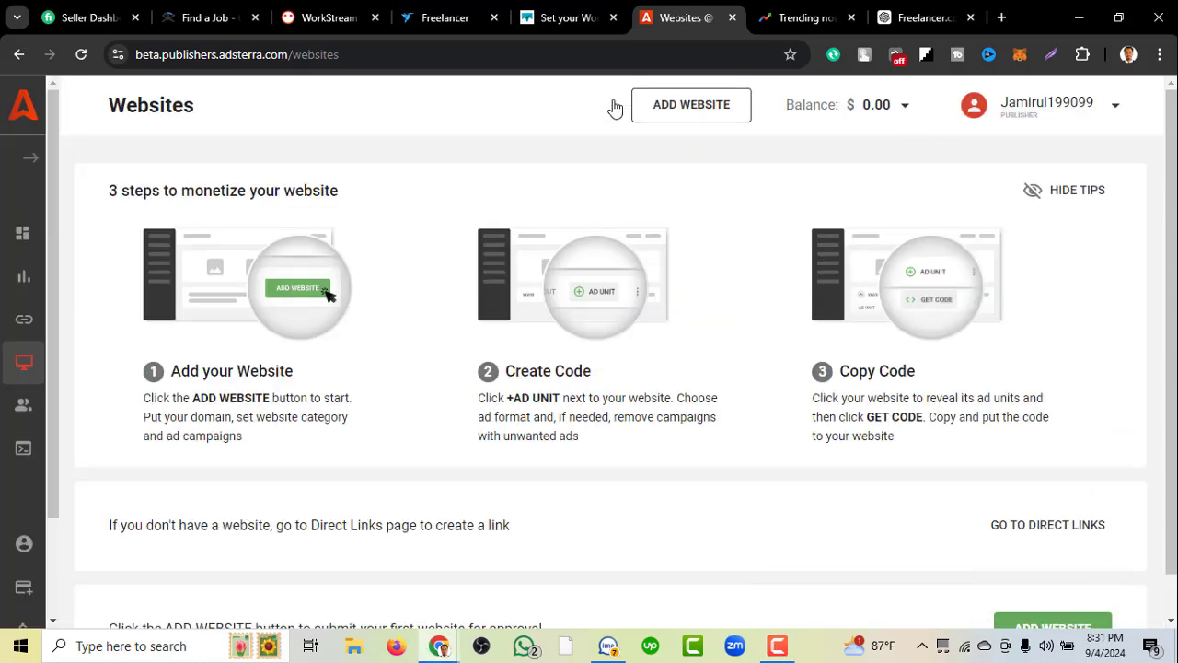
# Look over the Websites page and the account balance, and read through the news on the Dashboard.
pyautogui.click(908, 108)
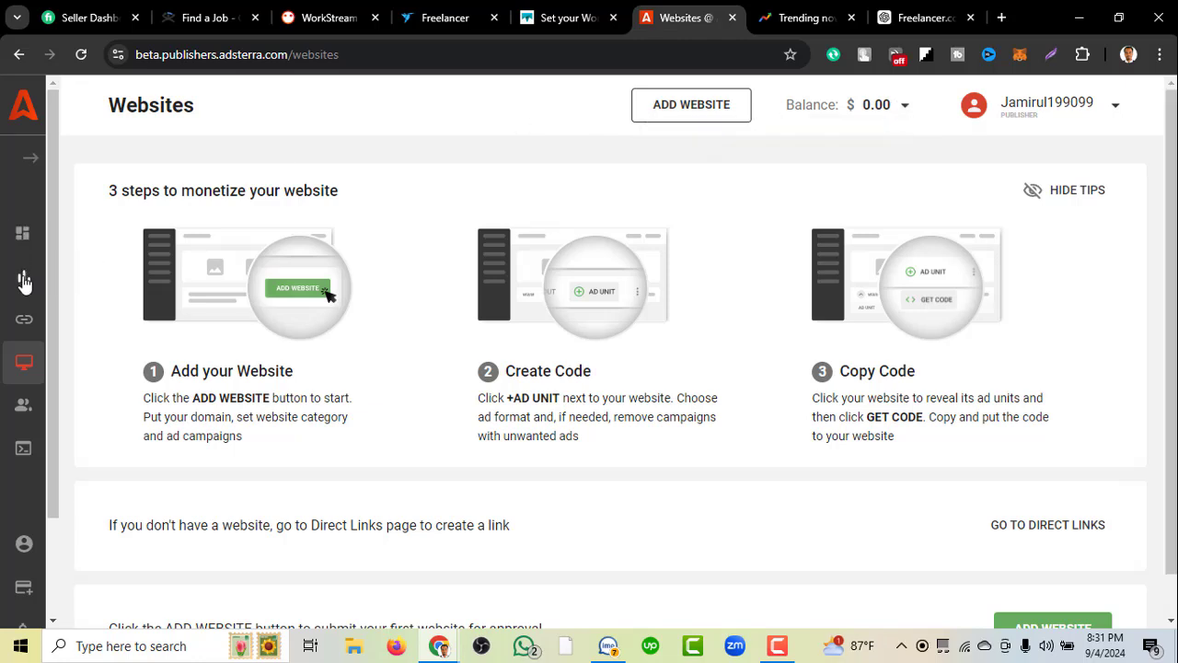
pyautogui.scroll(-2, 22, 322)
pyautogui.scroll(-1, 20, 341)
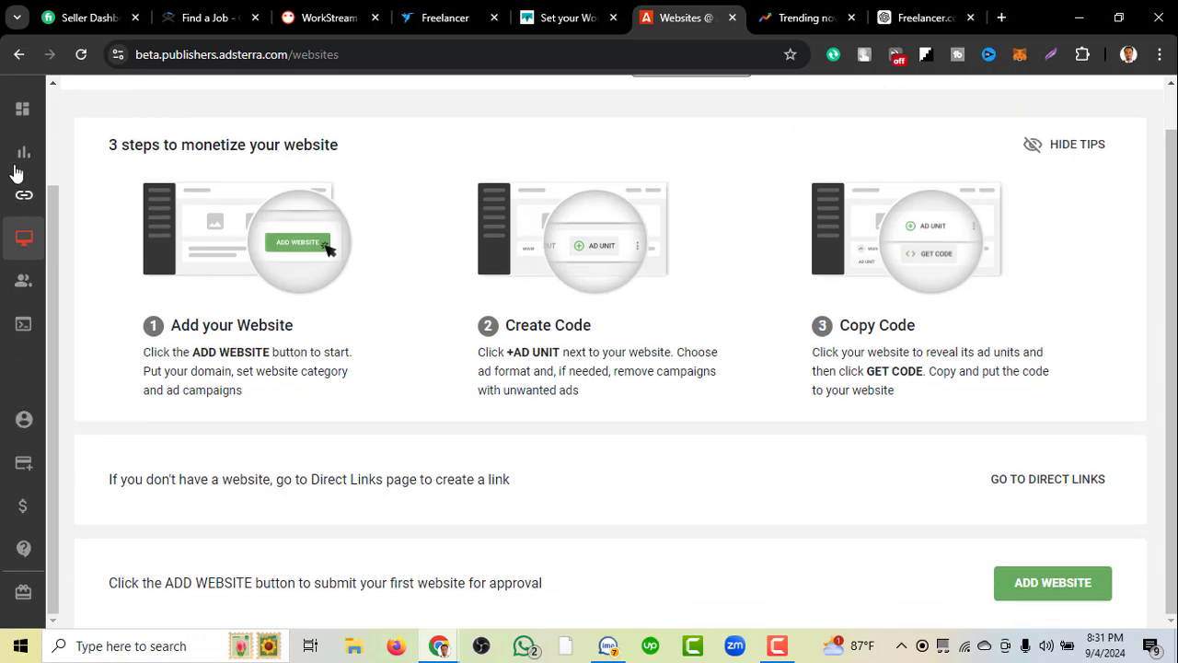
pyautogui.click(23, 112)
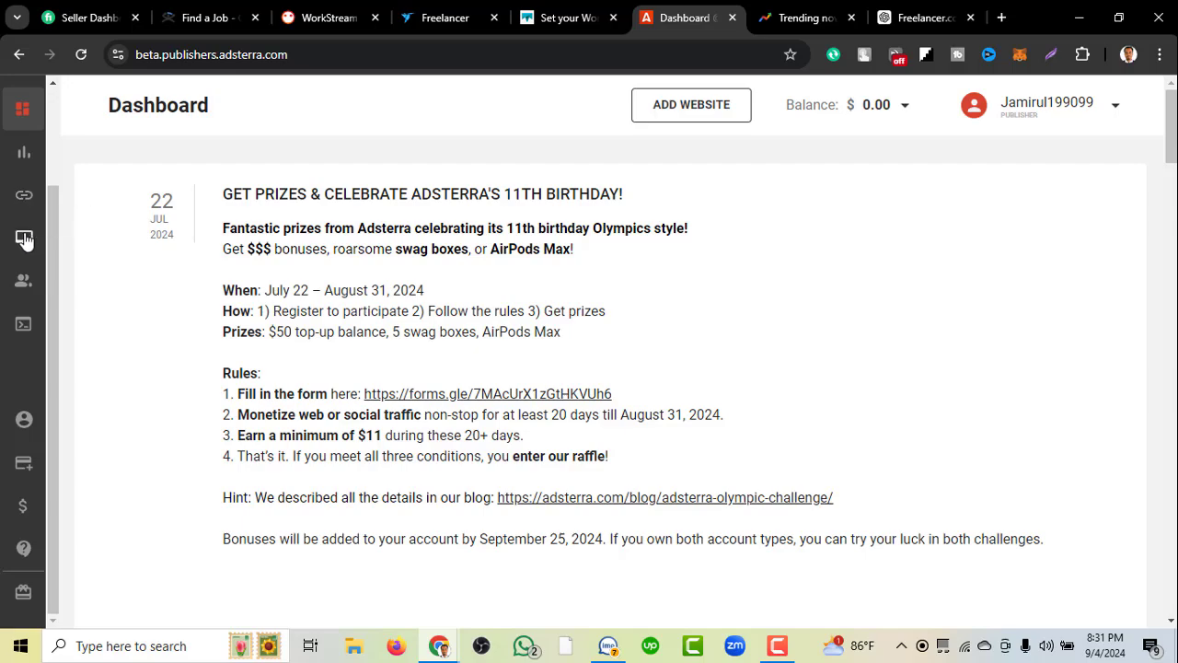
pyautogui.scroll(-5, 24, 304)
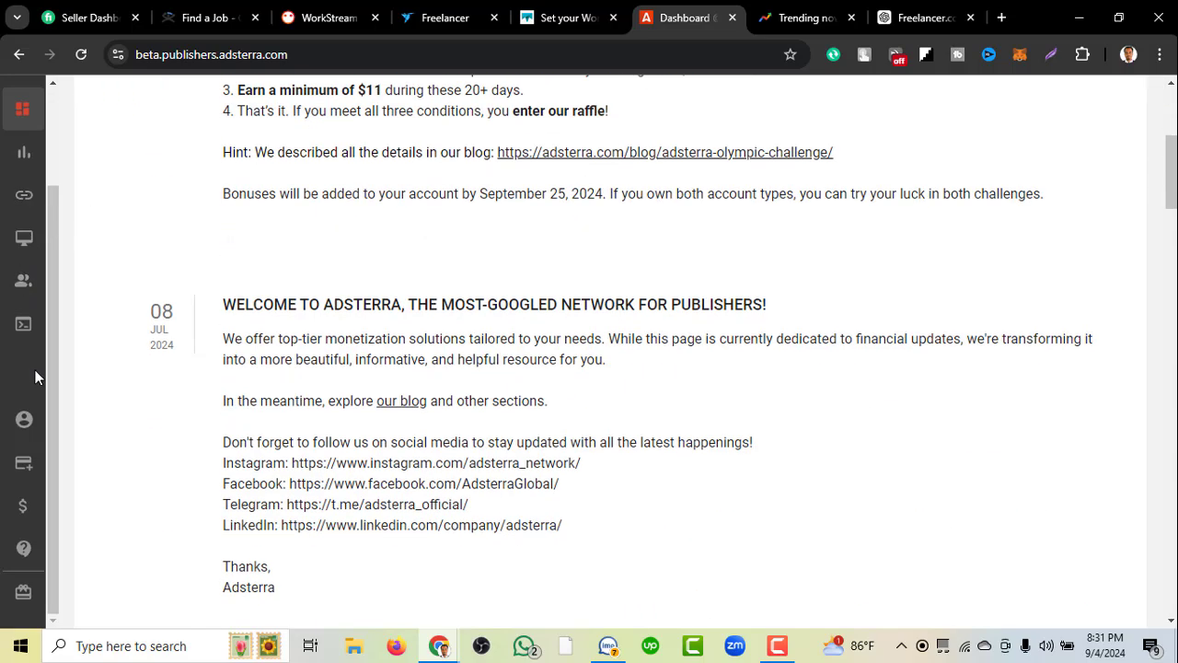
pyautogui.scroll(6, 24, 304)
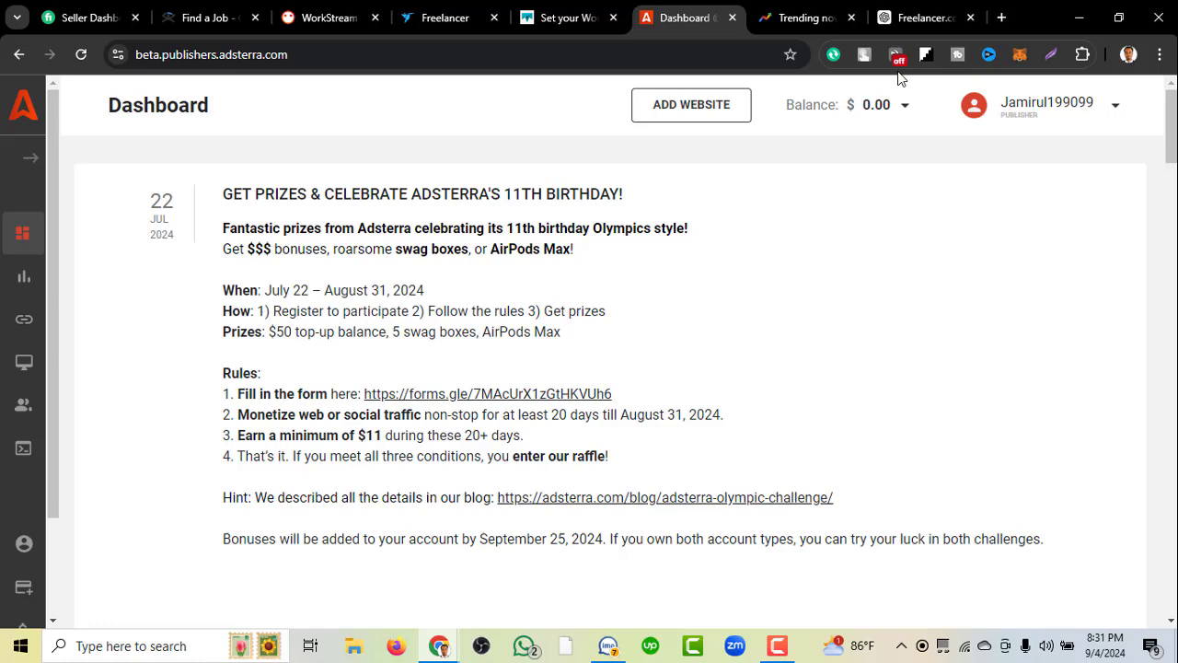
# Start adding a new website in the publisher account and go to the form's website address field.
pyautogui.click(746, 109)
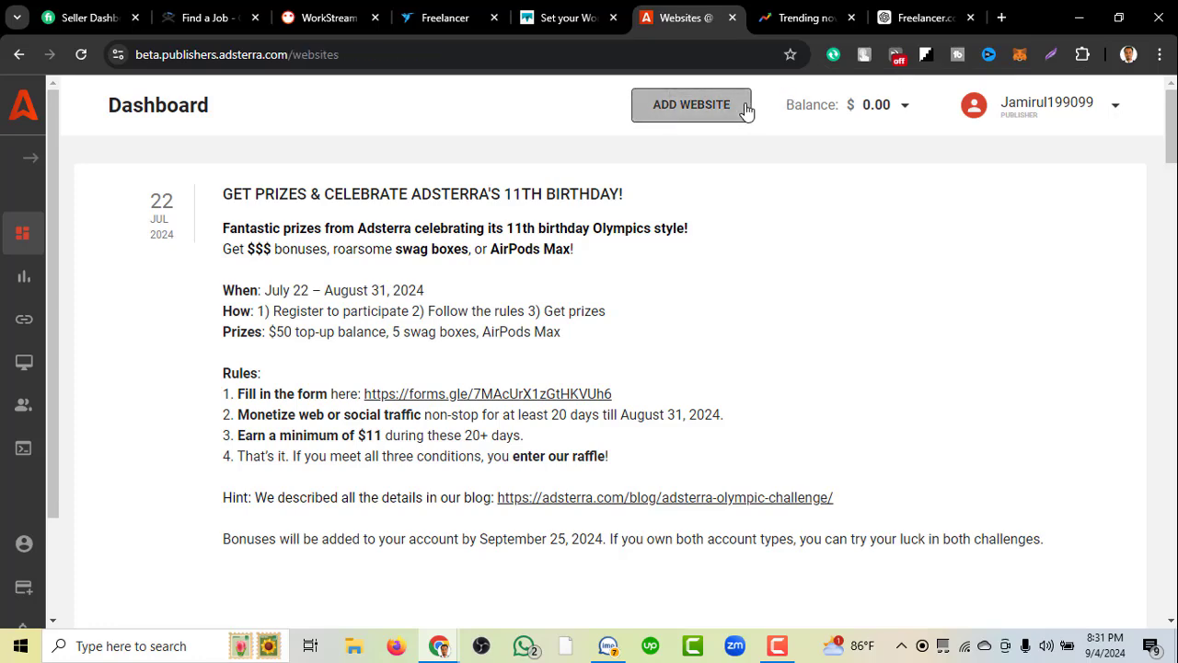
pyautogui.scroll(-1, 626, 211)
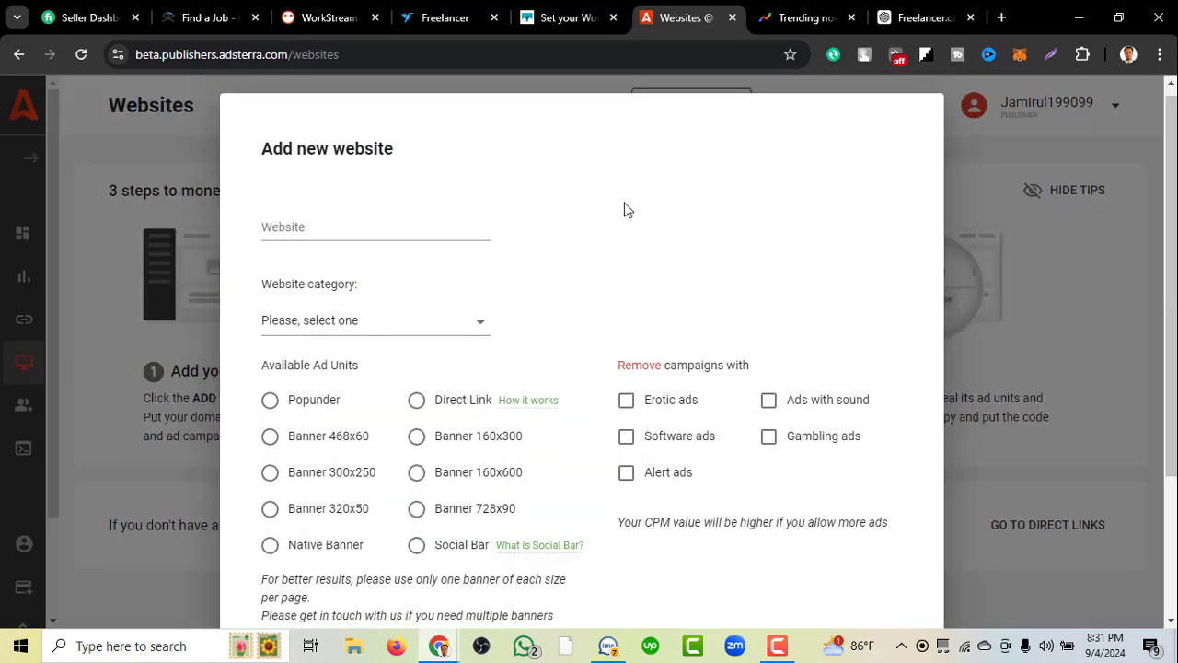
pyautogui.click(381, 155)
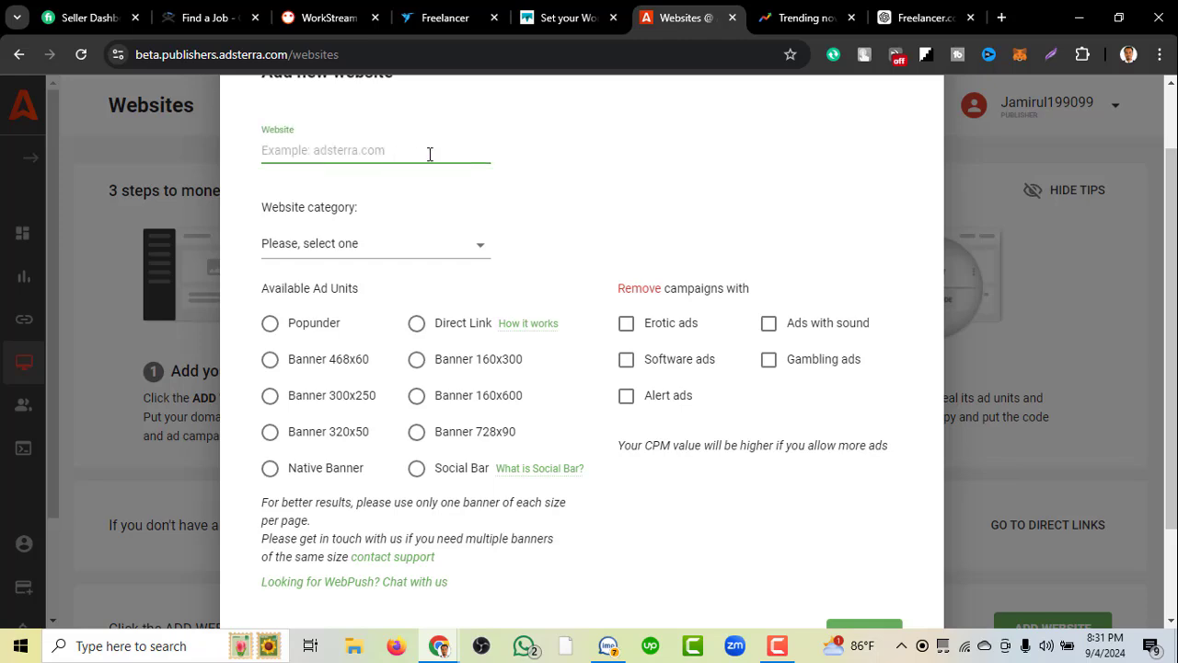
pyautogui.scroll(1, 430, 154)
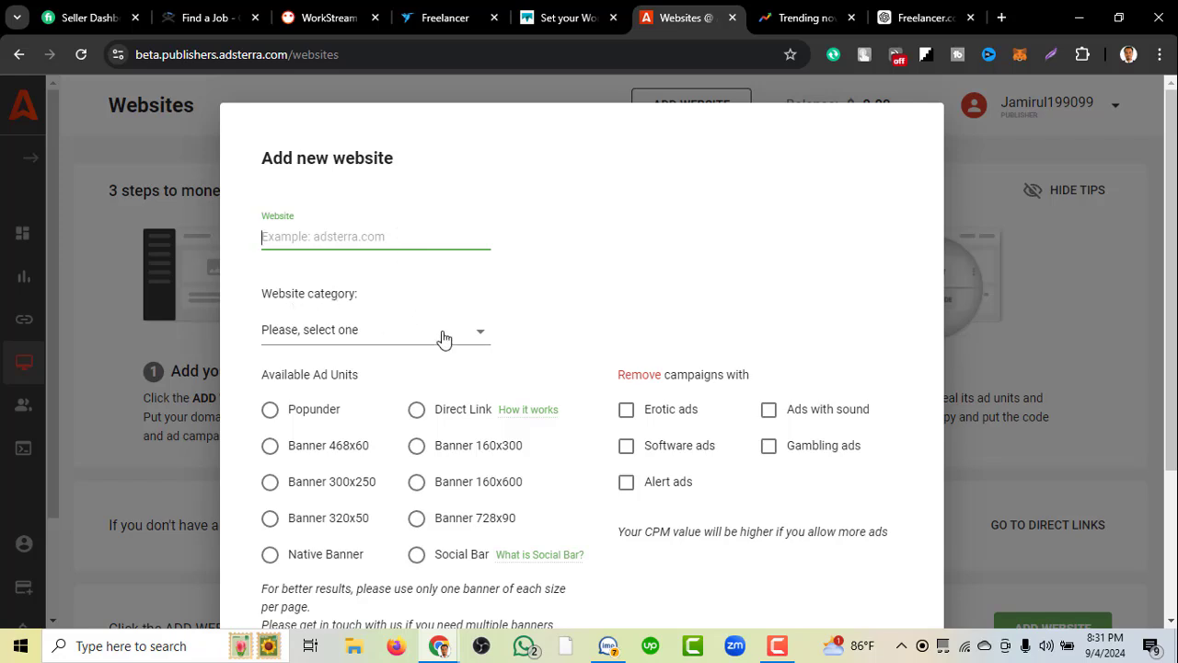
# Look through the website categories and set the new website's category to Social.
pyautogui.click(480, 343)
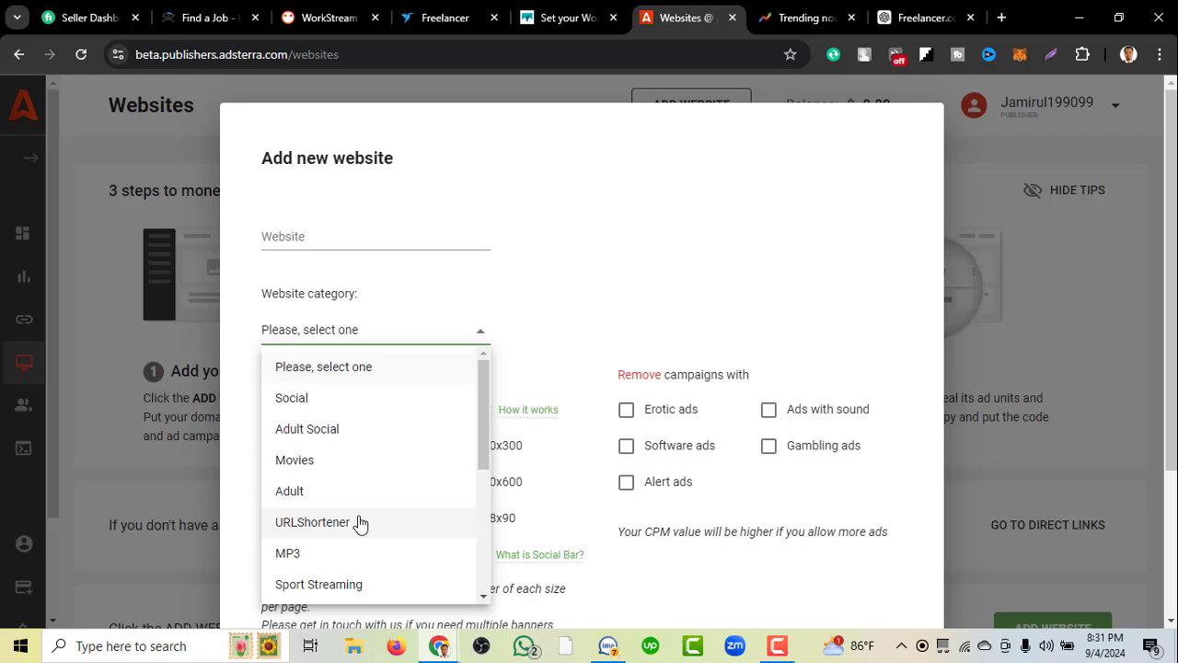
pyautogui.scroll(-1, 360, 522)
pyautogui.scroll(-1, 363, 530)
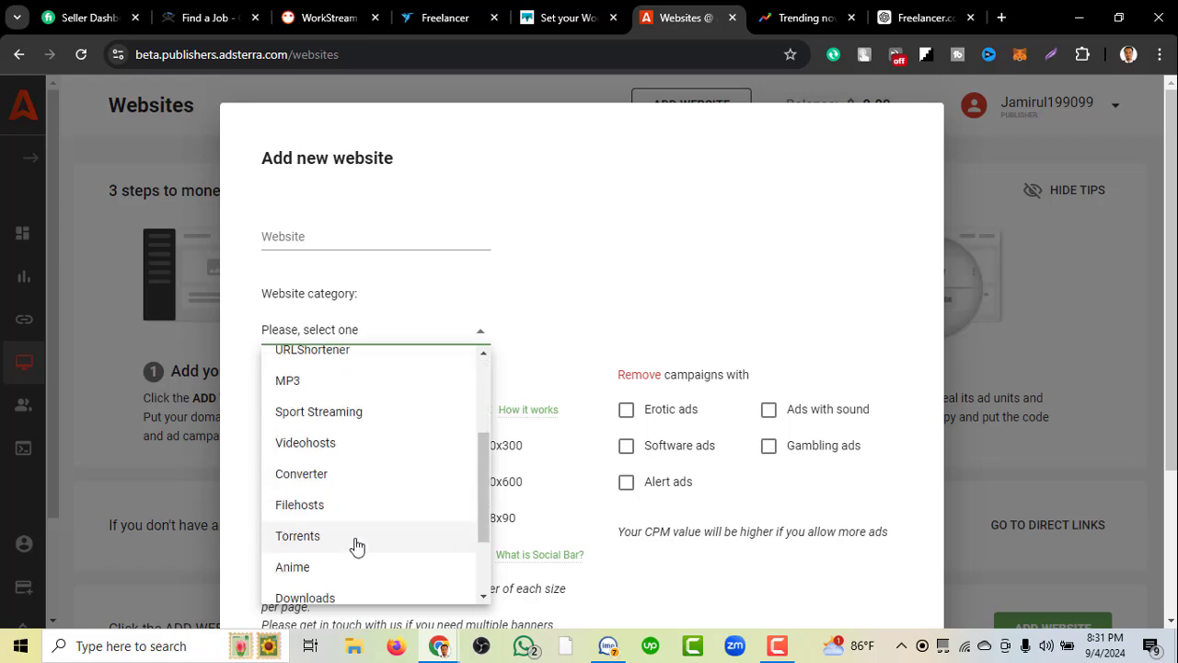
pyautogui.scroll(-1, 355, 511)
pyautogui.scroll(-1, 342, 481)
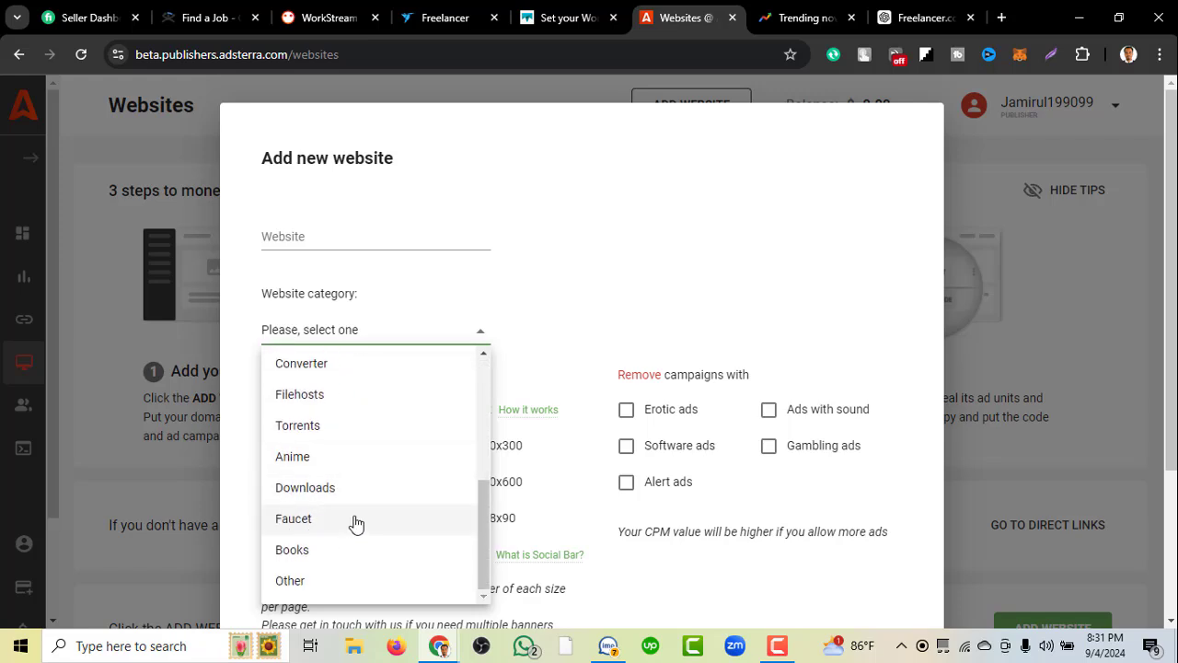
pyautogui.scroll(4, 357, 403)
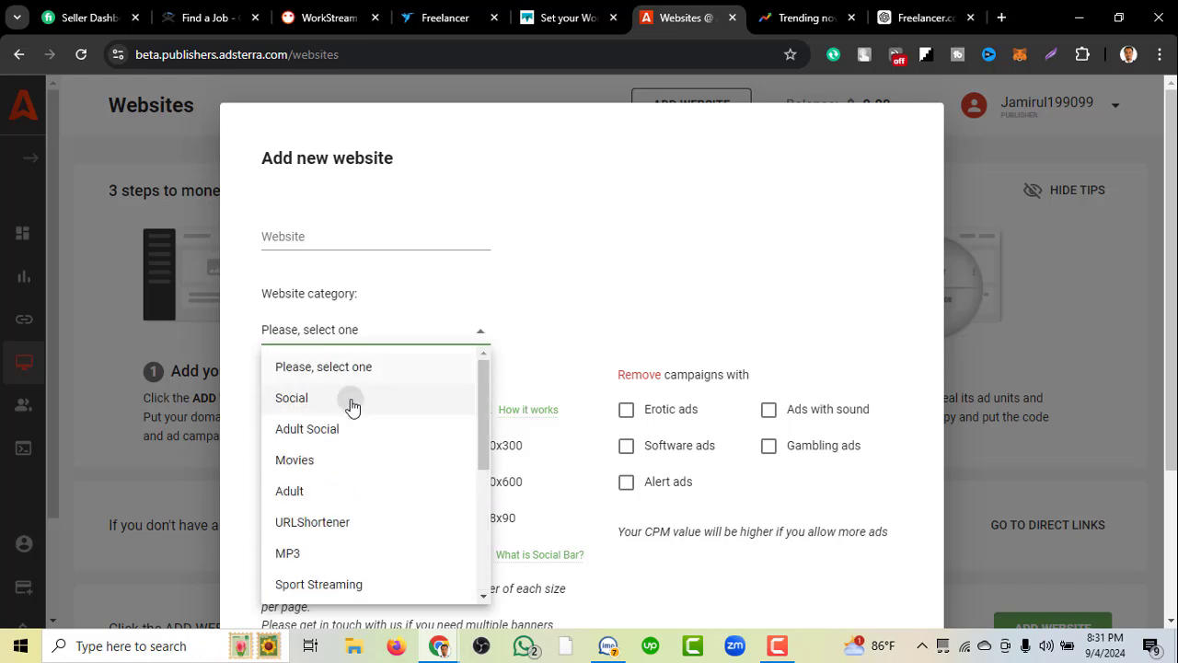
pyautogui.click(359, 403)
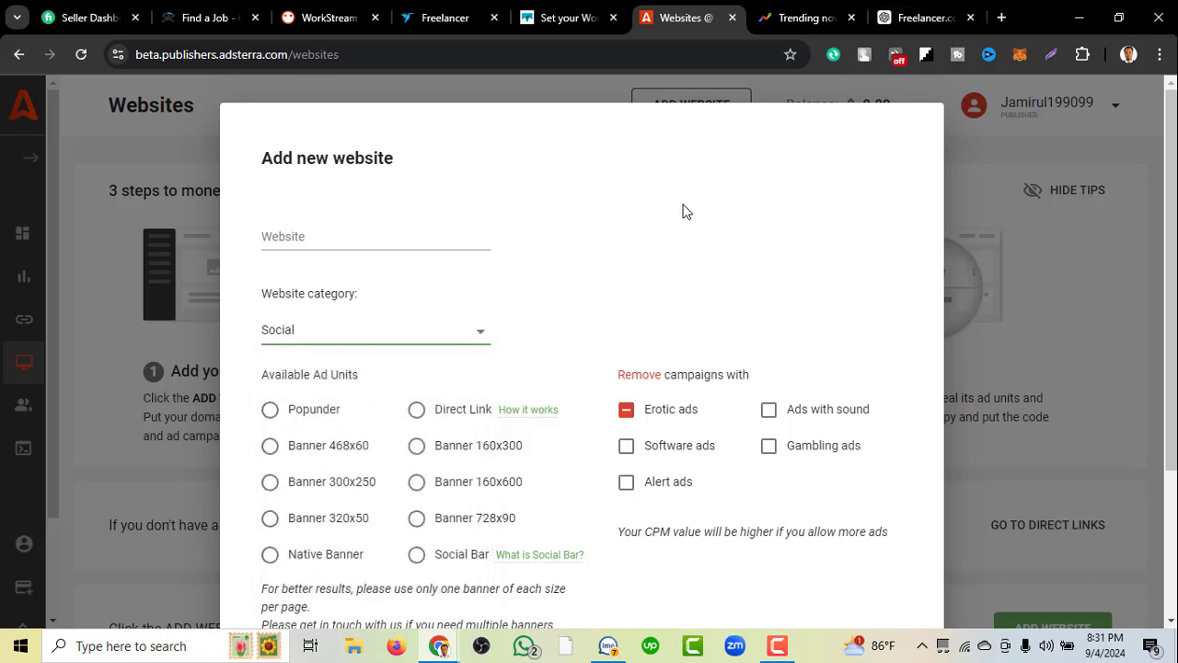
pyautogui.scroll(-1, 755, 268)
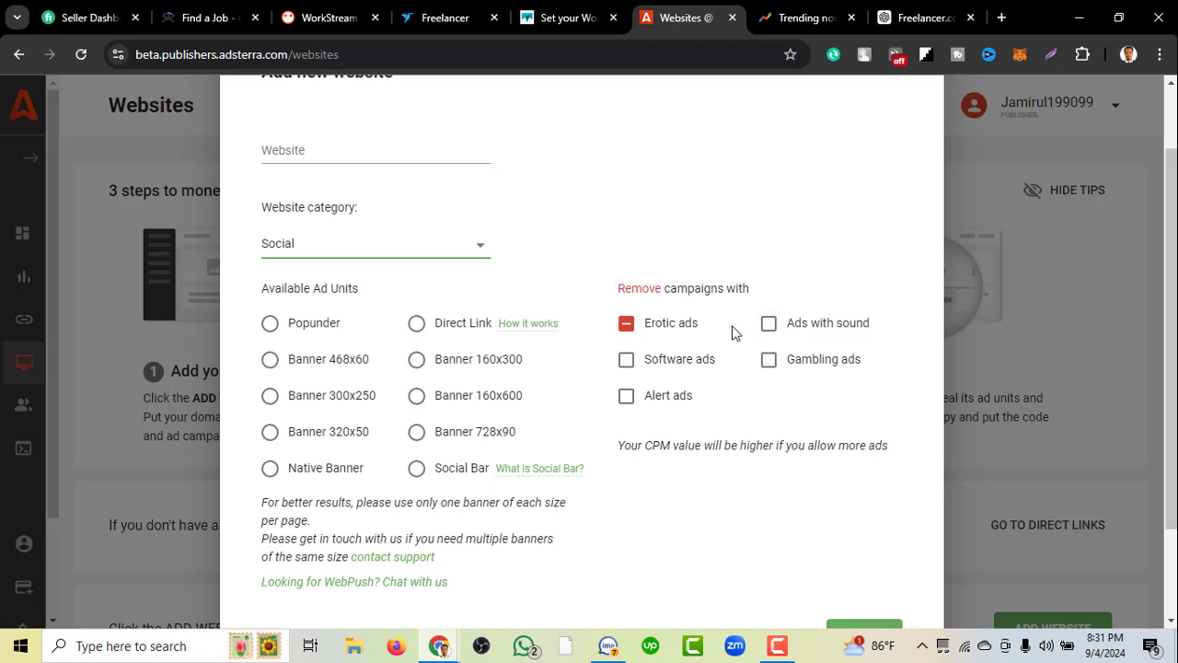
pyautogui.click(778, 646)
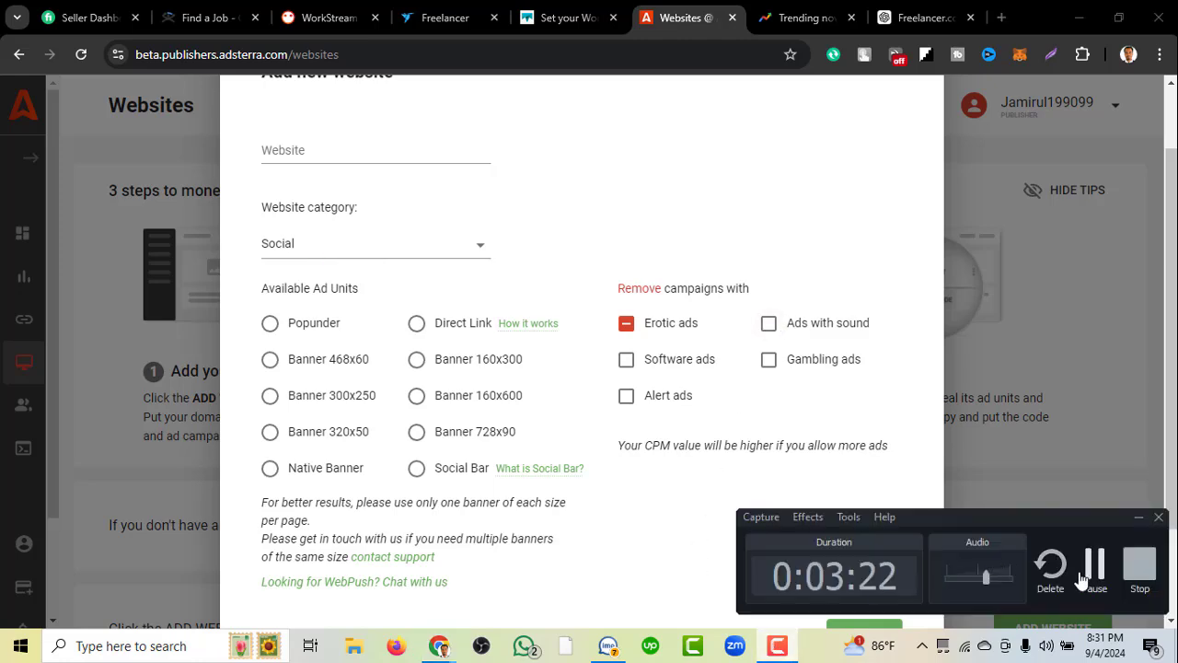
pyautogui.click(672, 474)
pyautogui.scroll(1, 424, 262)
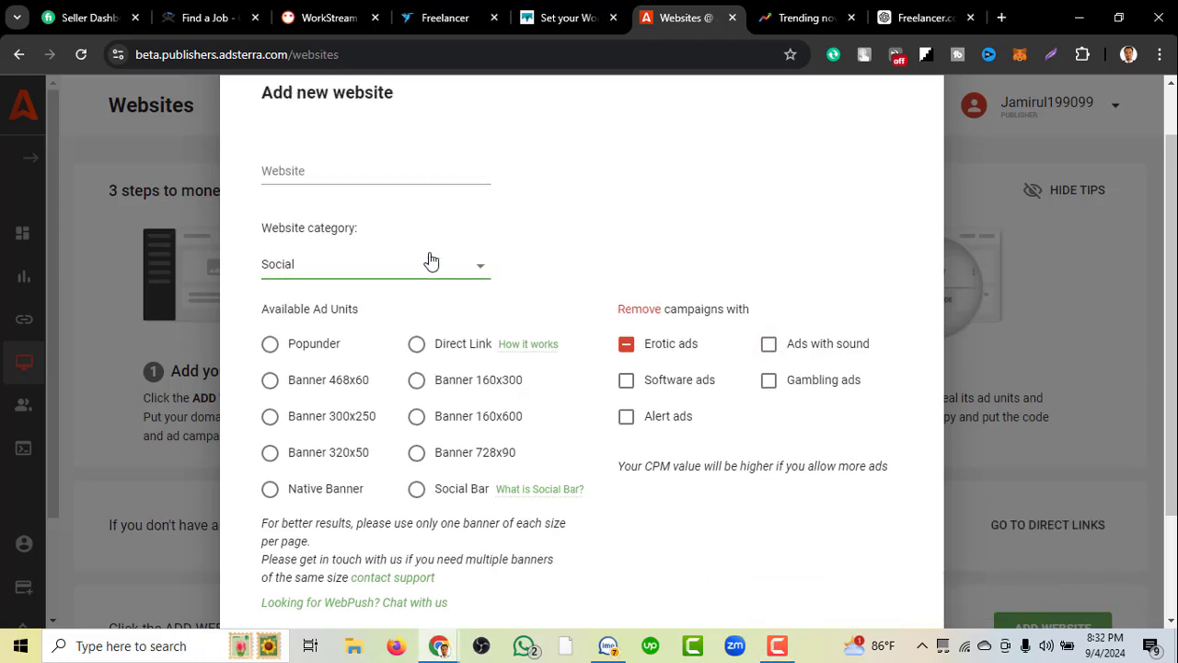
# Switch to Blogger in a new browser tab and open its posts page.
pyautogui.click(819, 8)
pyautogui.click(921, 14)
pyautogui.click(1001, 18)
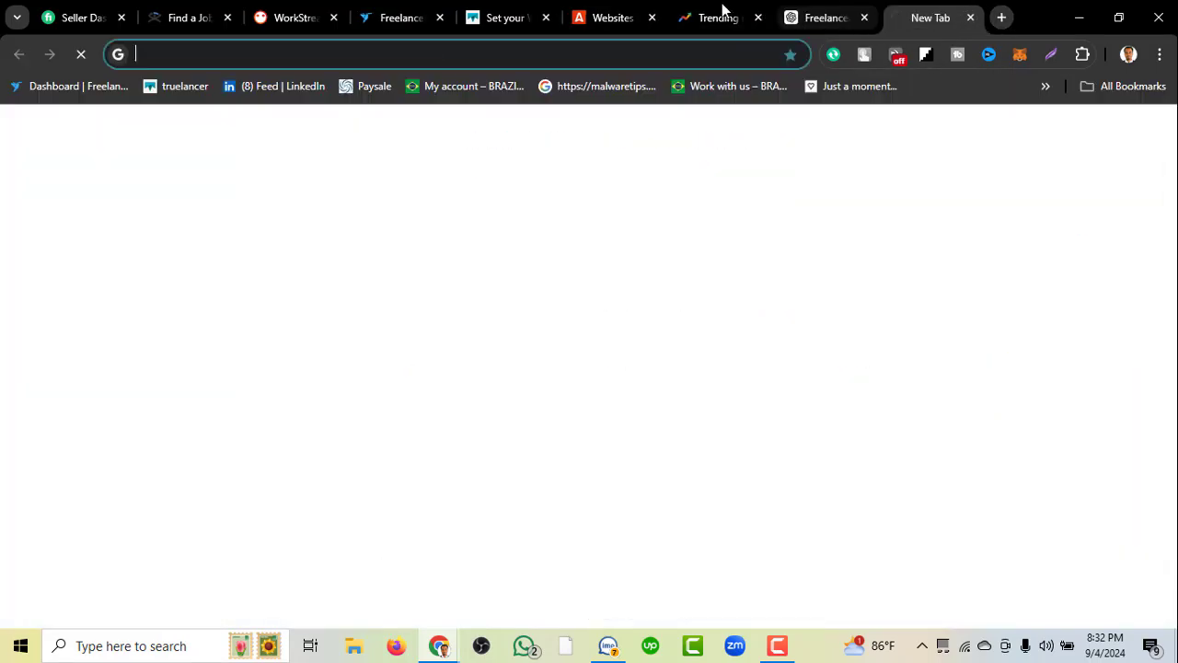
pyautogui.write('b')
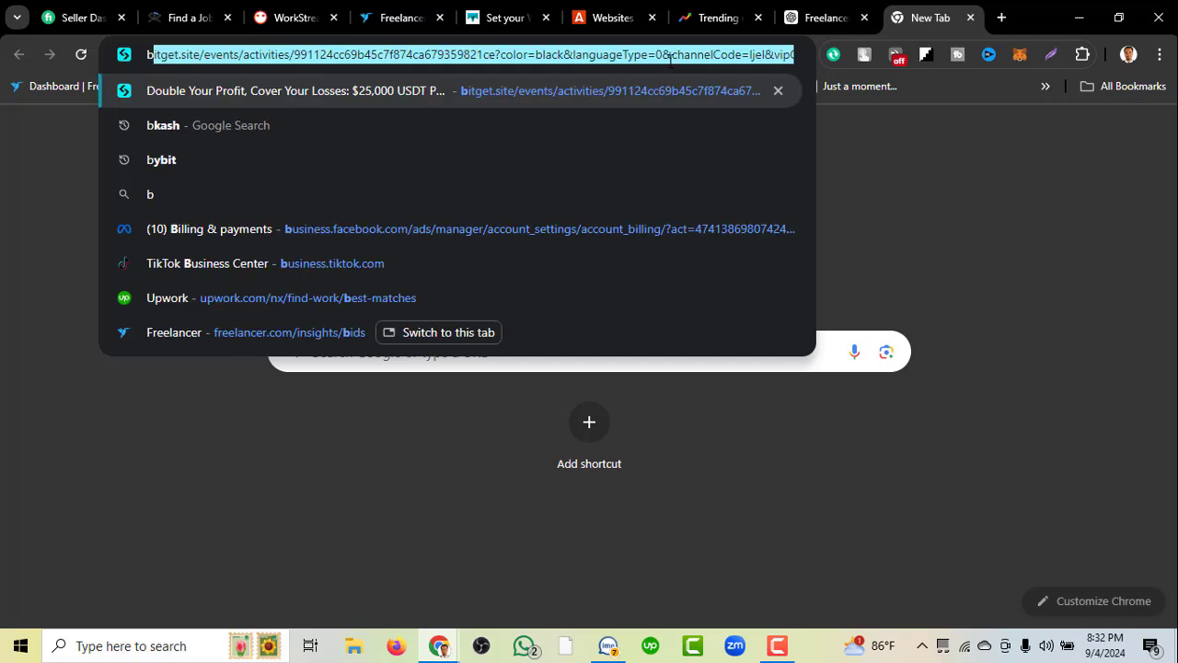
pyautogui.write('lo')
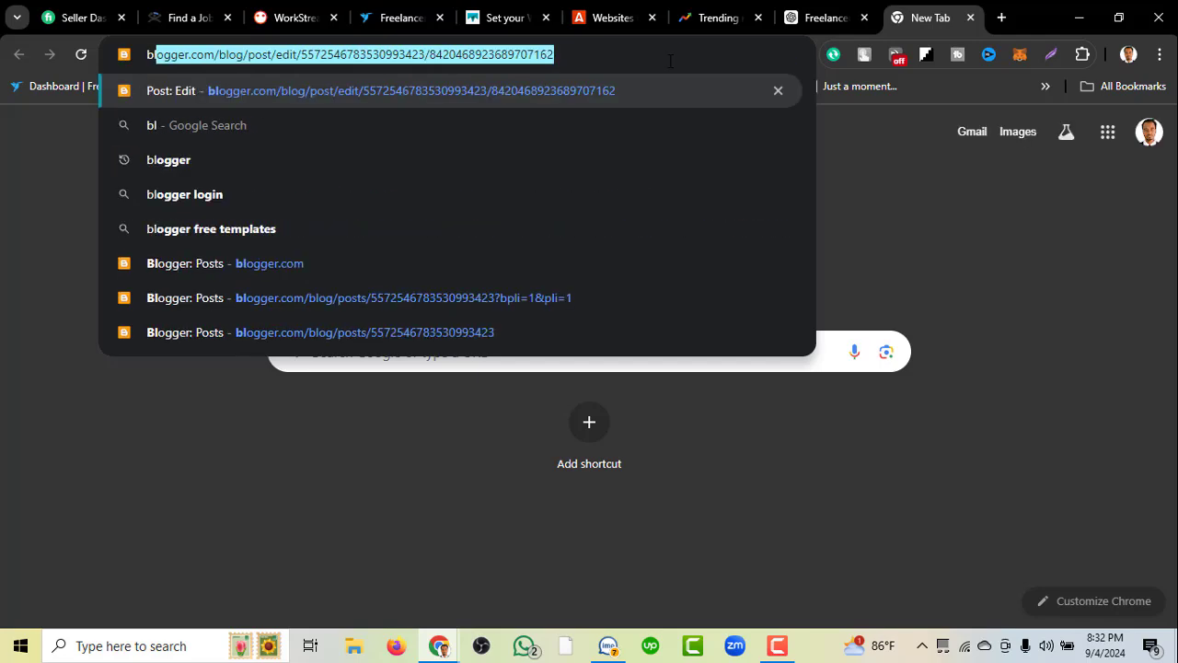
pyautogui.click(498, 263)
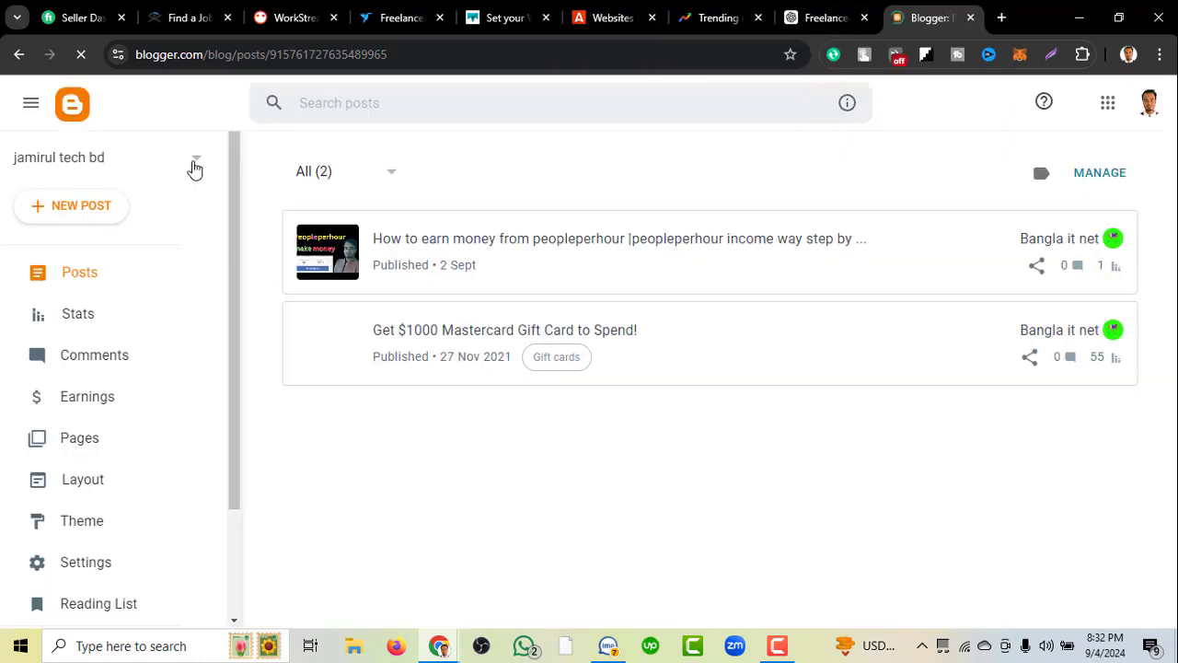
# Switch to the Bangla IT Net blog and look through its list of posts.
pyautogui.click(193, 164)
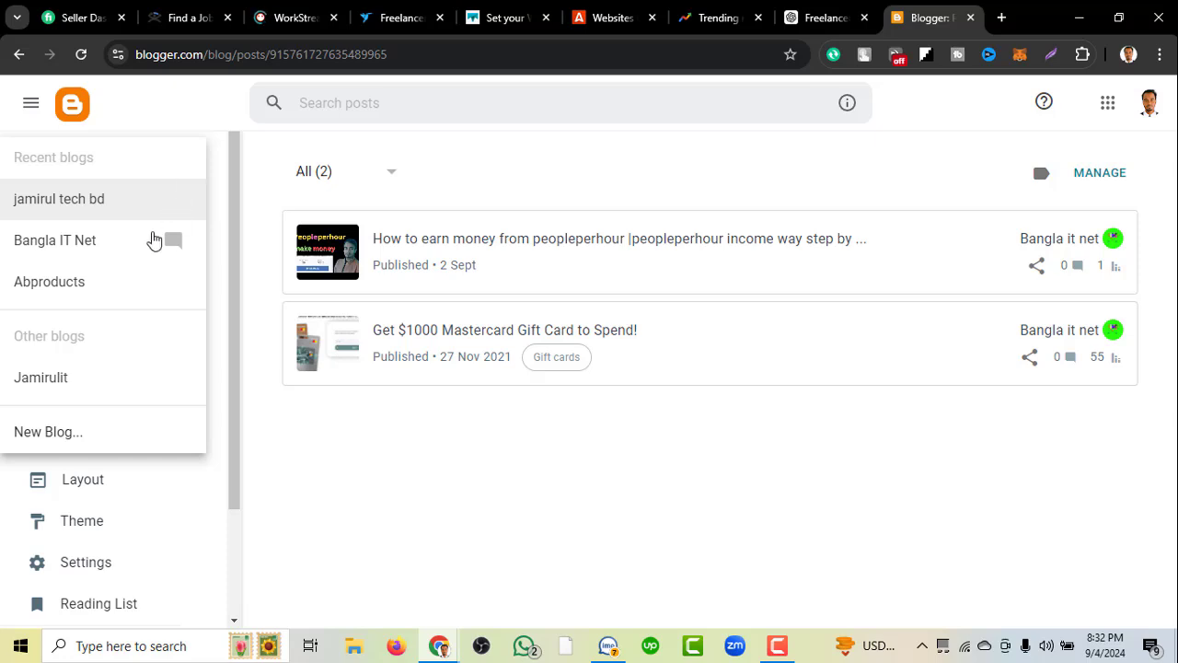
pyautogui.click(79, 250)
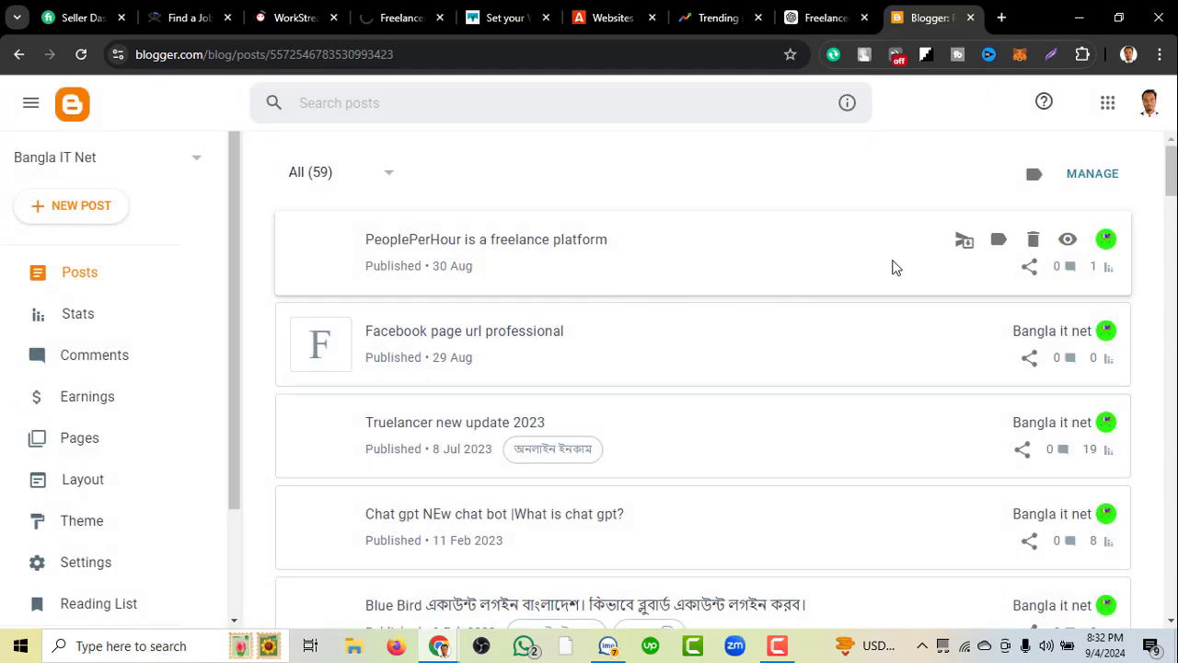
pyautogui.scroll(-4, 930, 285)
pyautogui.scroll(-5, 1049, 434)
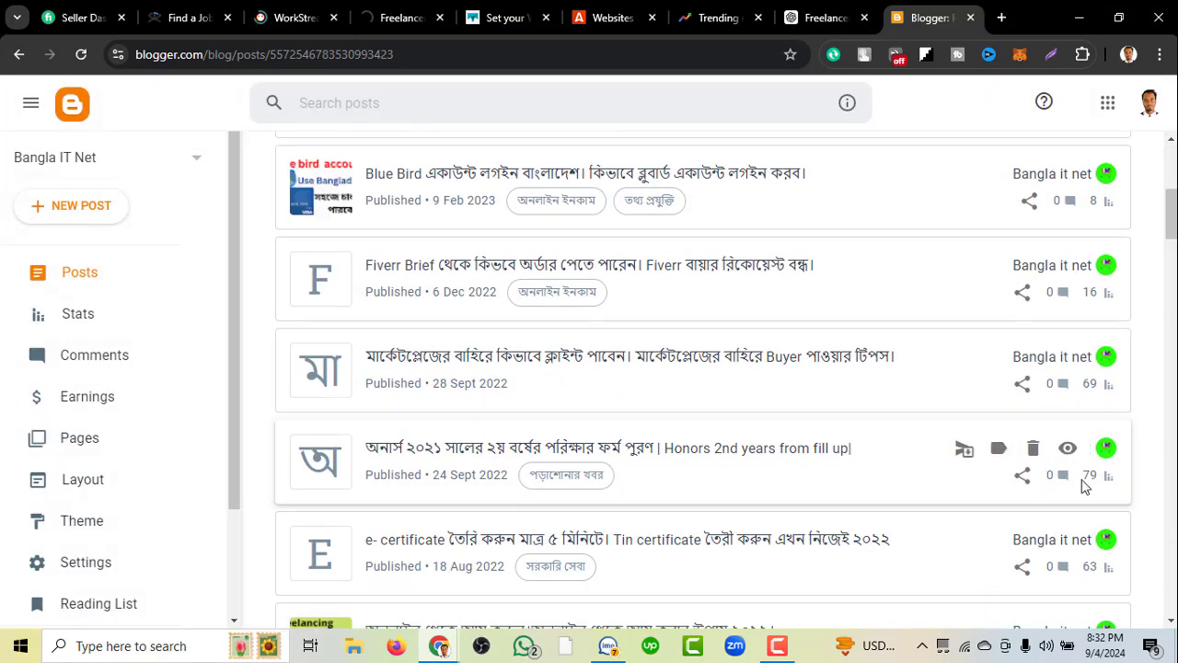
pyautogui.scroll(2, 943, 361)
pyautogui.scroll(7, 943, 361)
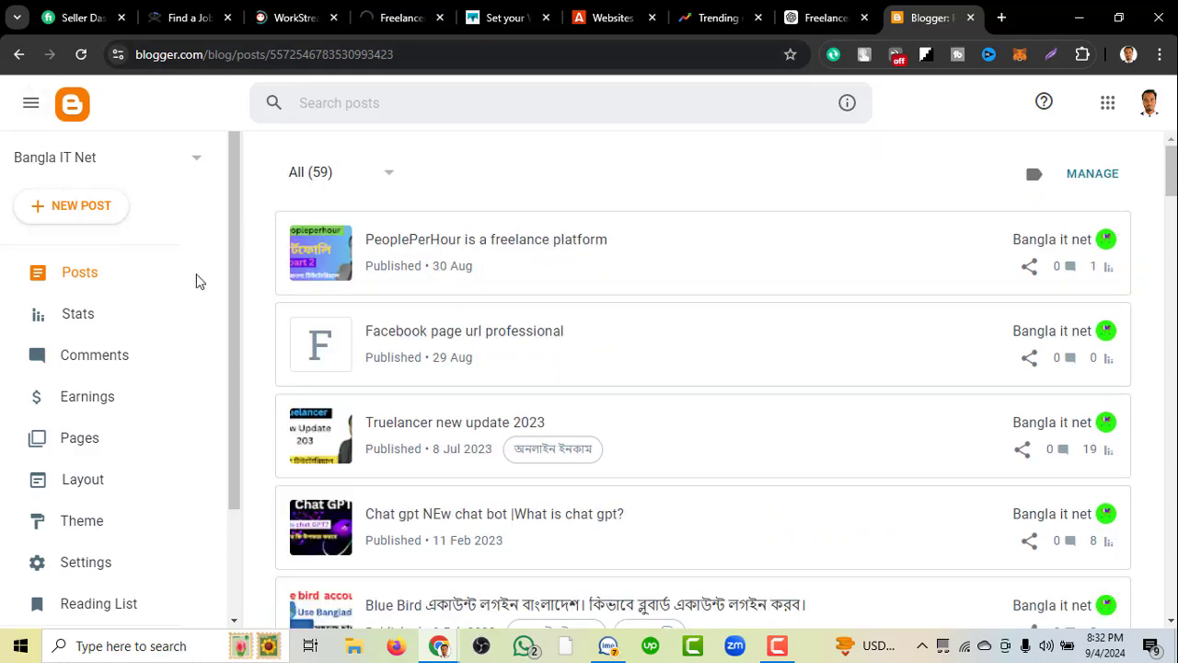
# Open the public view of the Bangla IT Net blog and copy its web address.
pyautogui.scroll(-2, 105, 294)
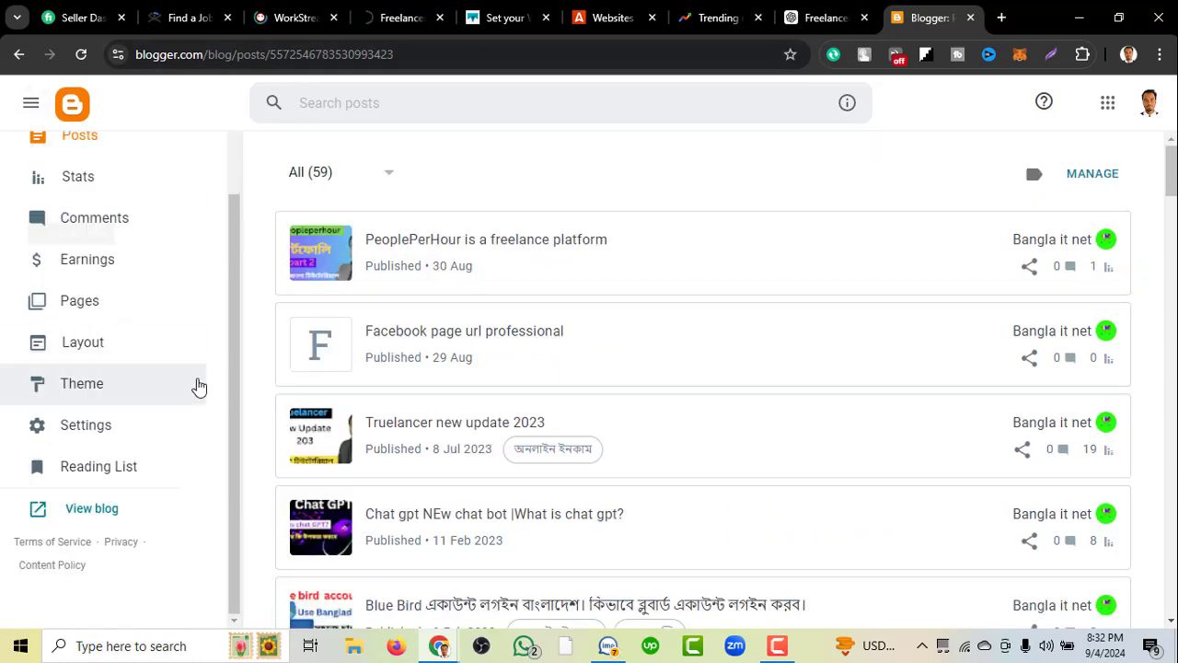
pyautogui.click(101, 511)
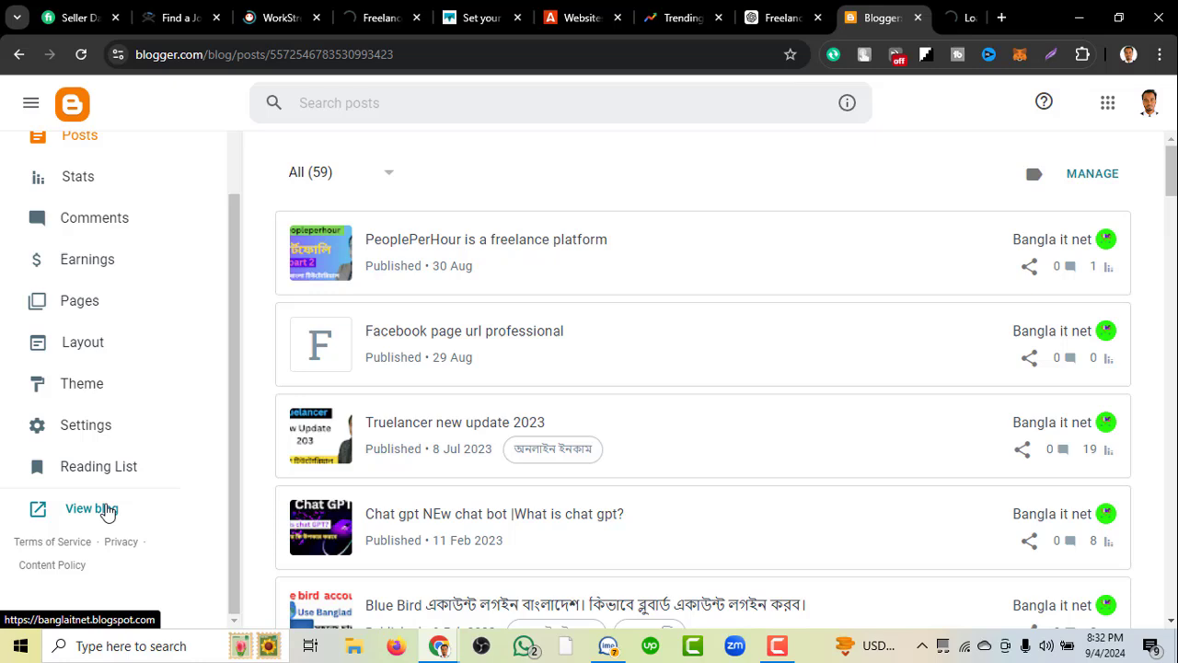
pyautogui.click(962, 9)
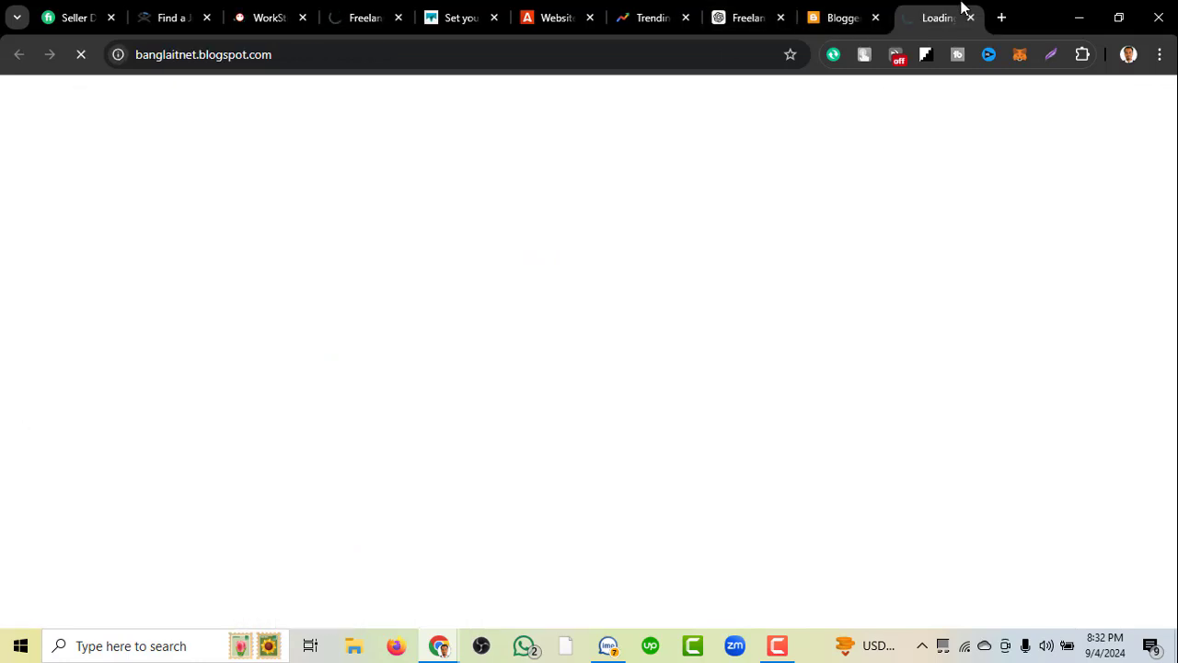
pyautogui.click(286, 55)
pyautogui.rightClick(286, 58)
pyautogui.hotkey('ctrl', 'c')
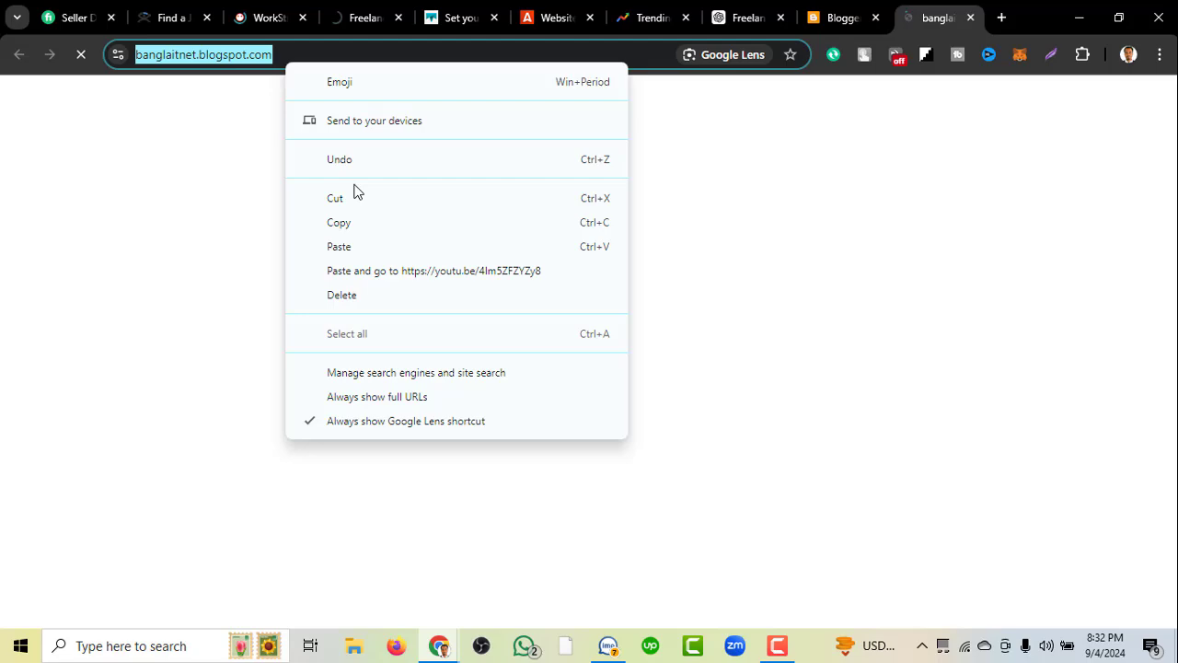
pyautogui.click(847, 11)
pyautogui.click(847, 11)
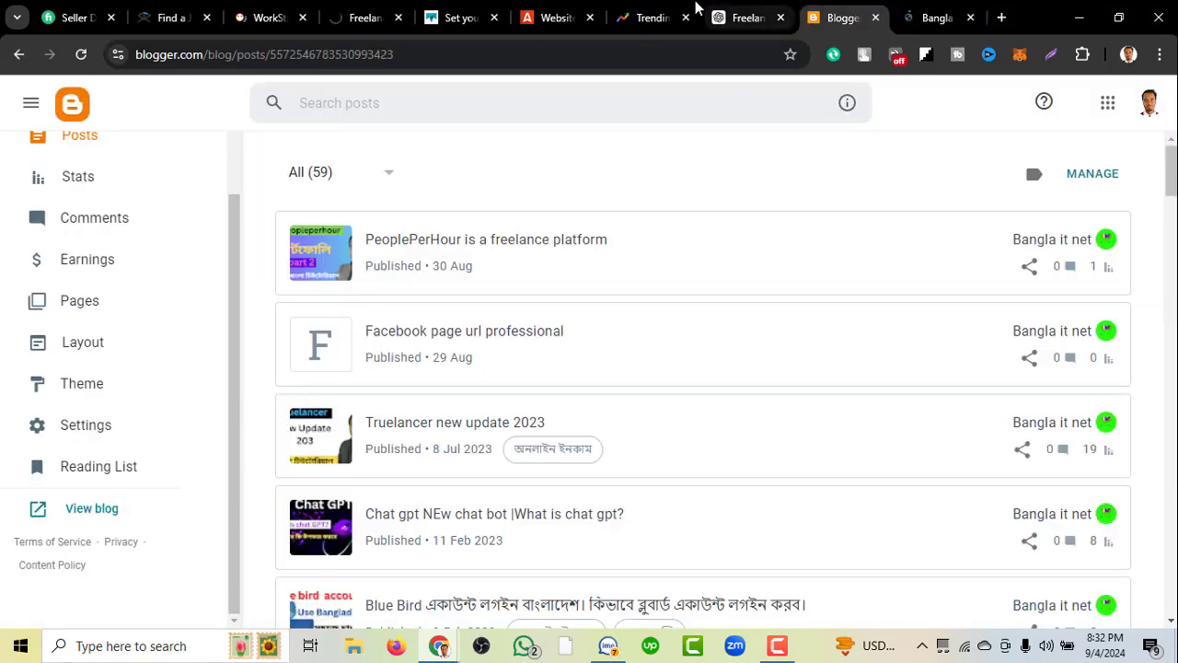
pyautogui.click(557, 13)
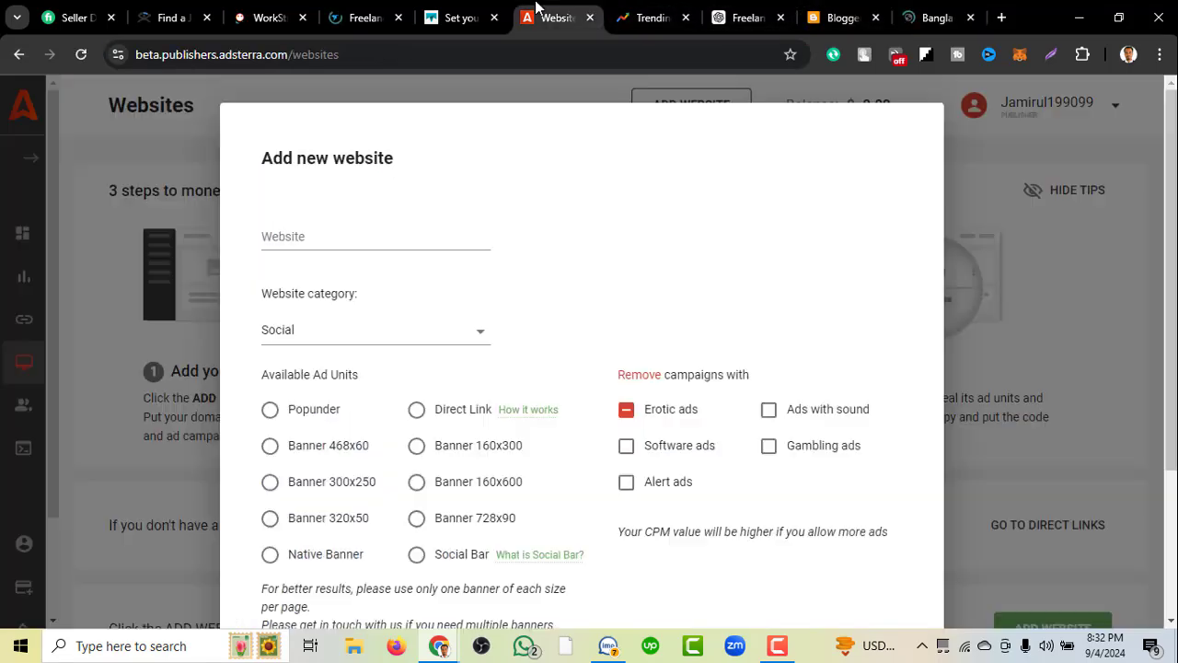
pyautogui.click(402, 241)
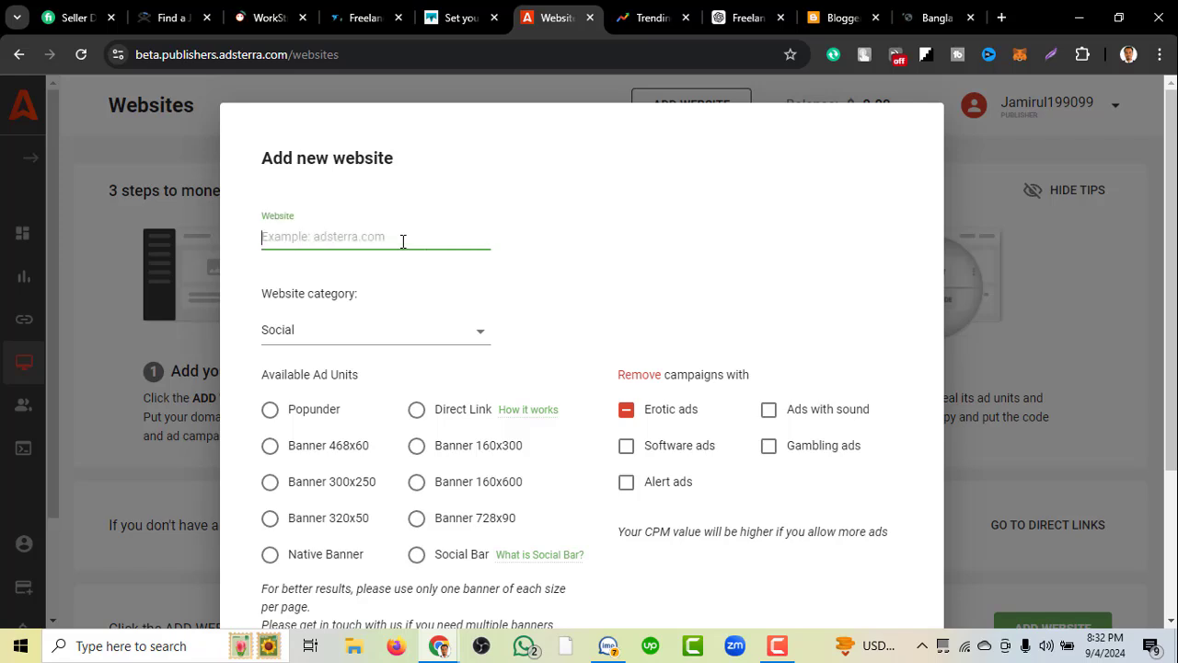
pyautogui.rightClick(402, 240)
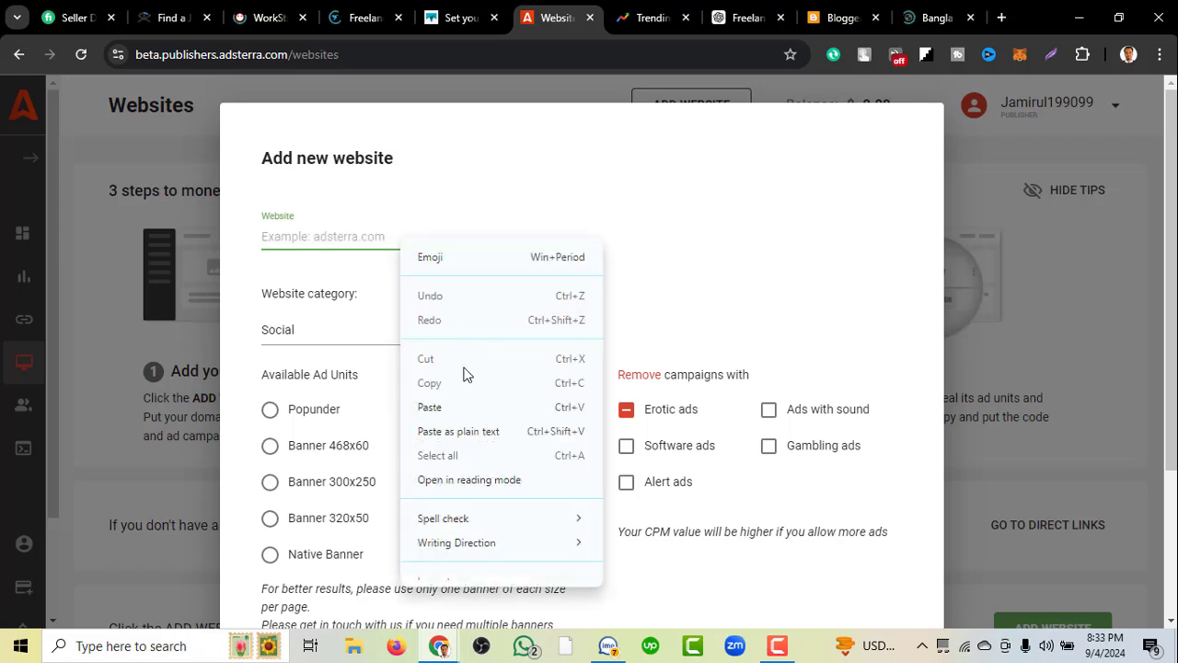
pyautogui.click(464, 413)
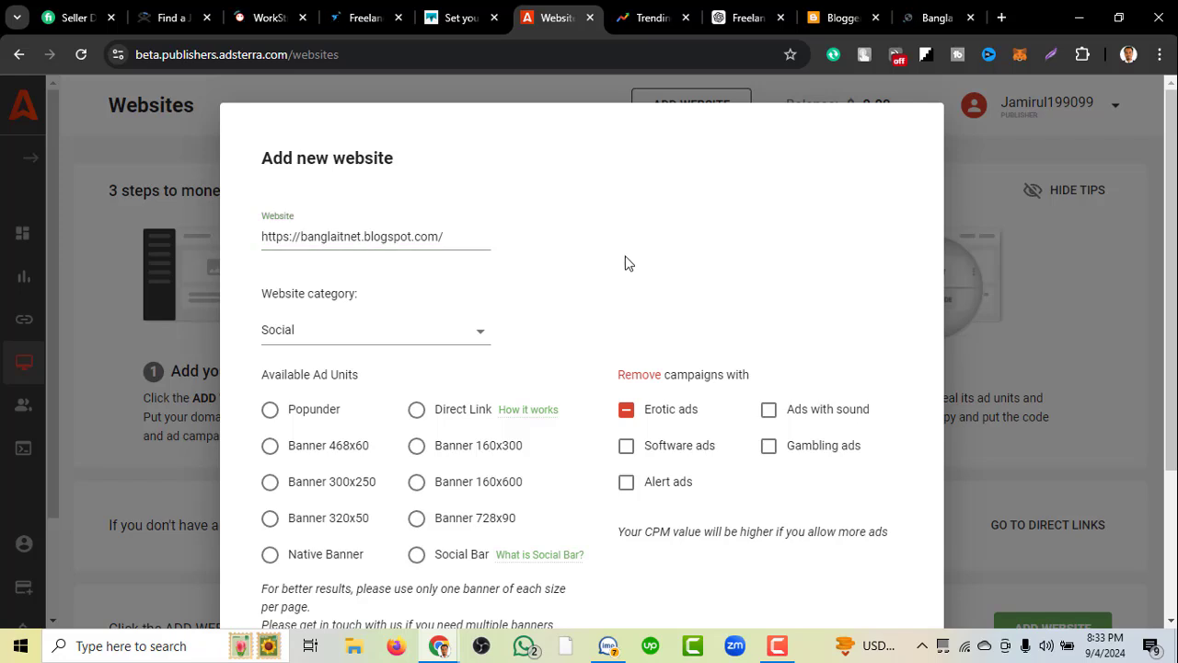
# Choose the Social Bar ad unit, submit the new website and dismiss the review notice.
pyautogui.scroll(-2, 652, 251)
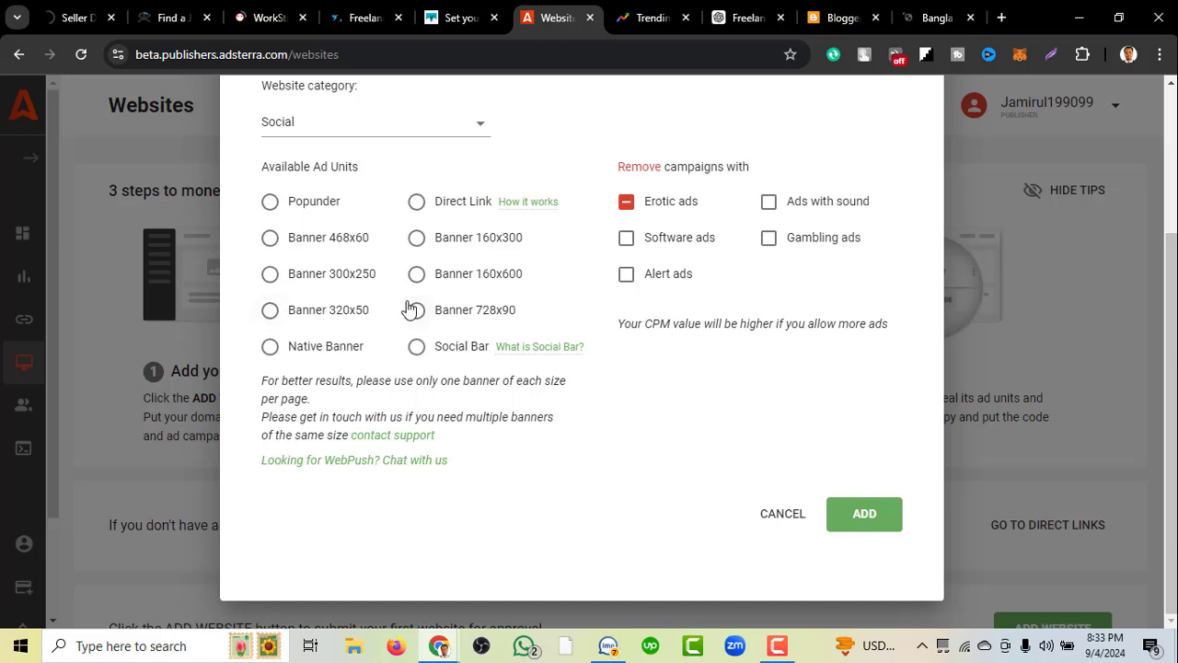
pyautogui.click(422, 354)
pyautogui.click(866, 517)
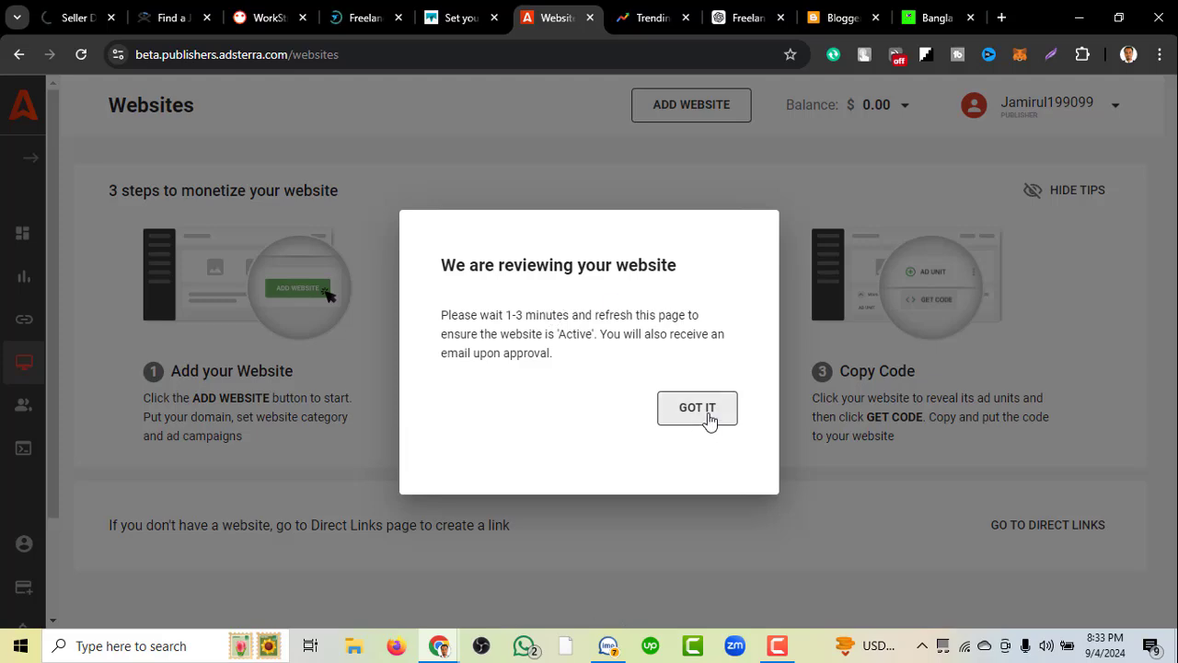
pyautogui.click(697, 408)
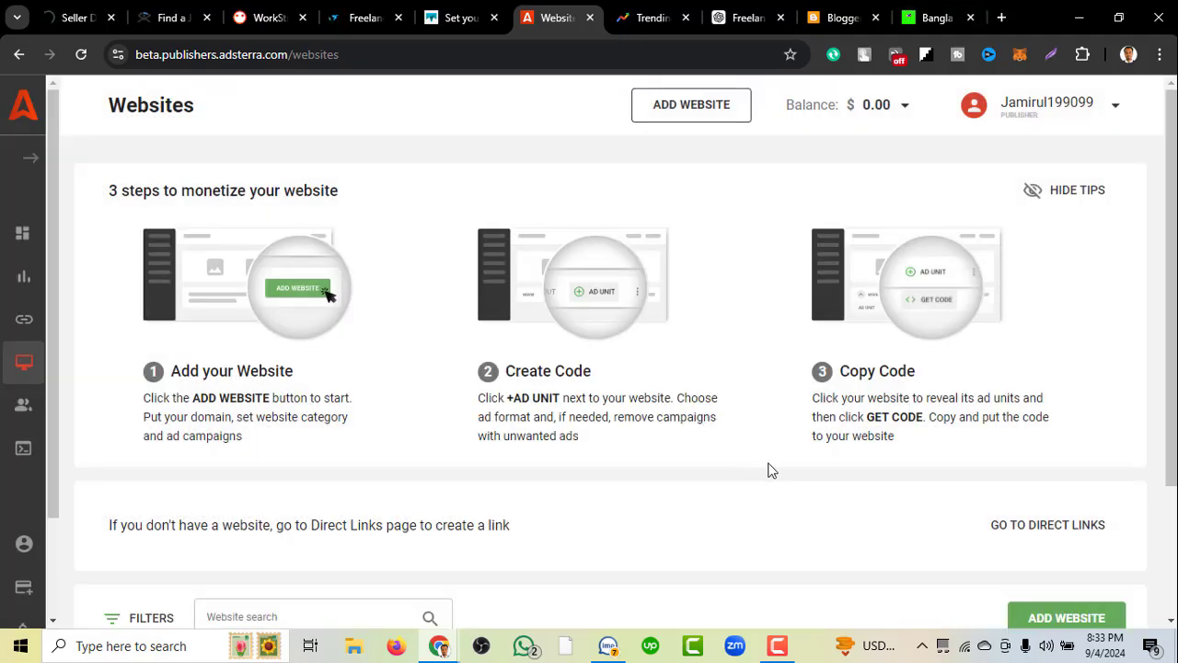
# Check the approval status of banglaitnet.blogspot.com in the website list and reload the Websites page.
pyautogui.scroll(-2, 939, 465)
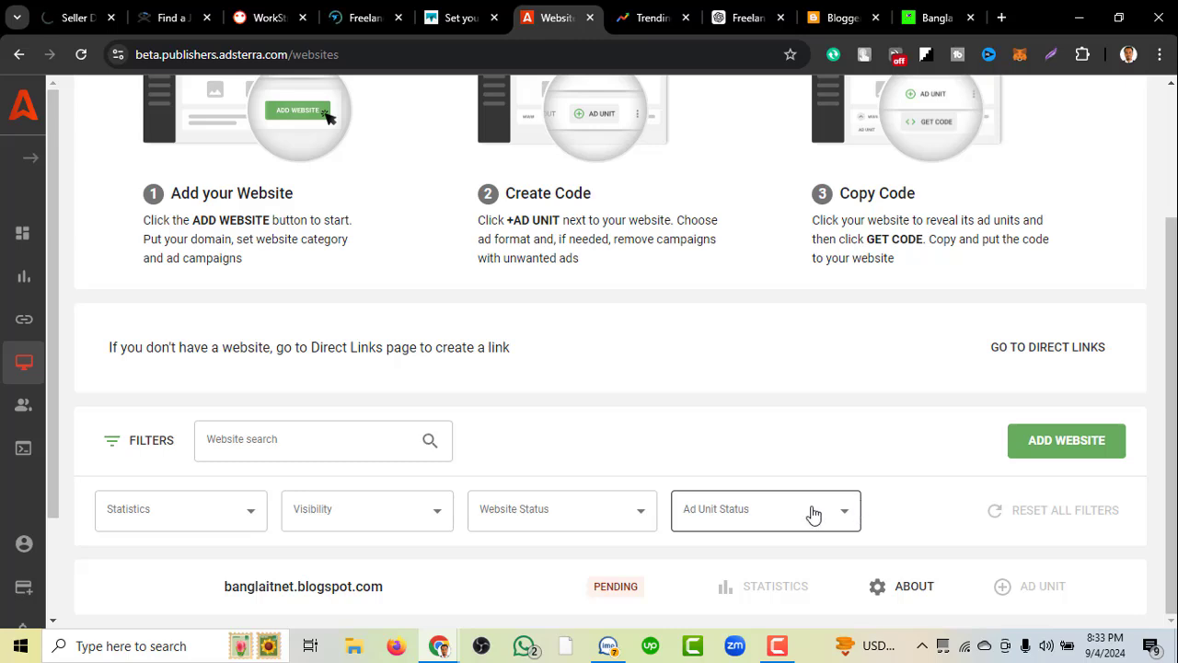
pyautogui.click(700, 54)
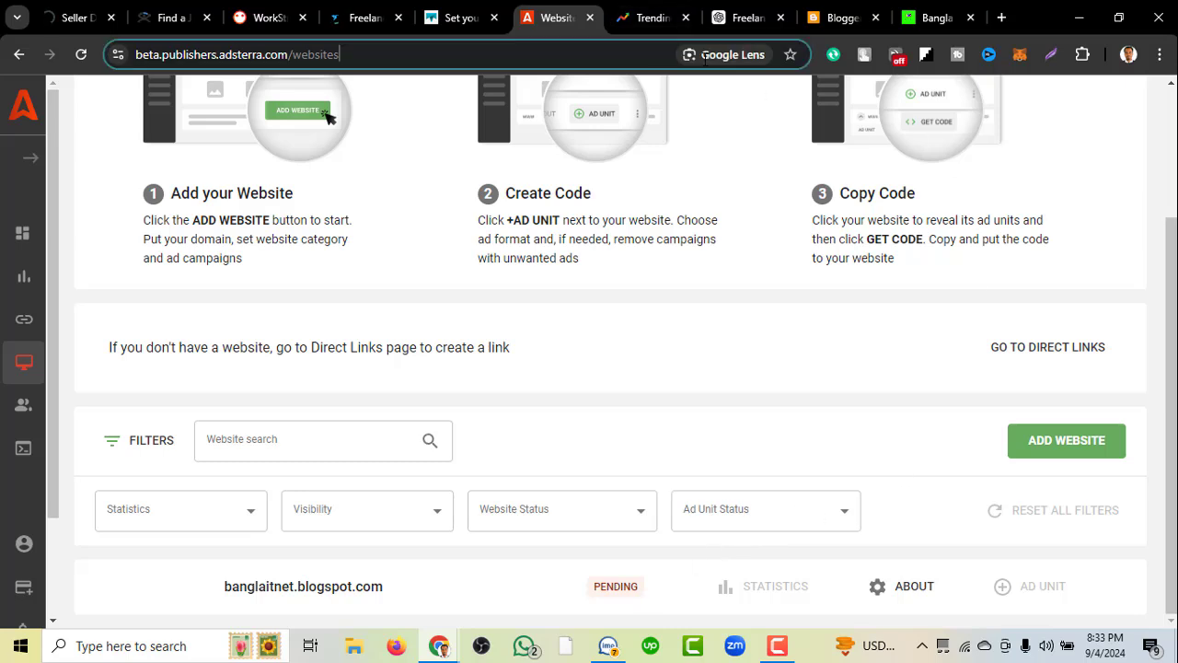
pyautogui.press('Return')
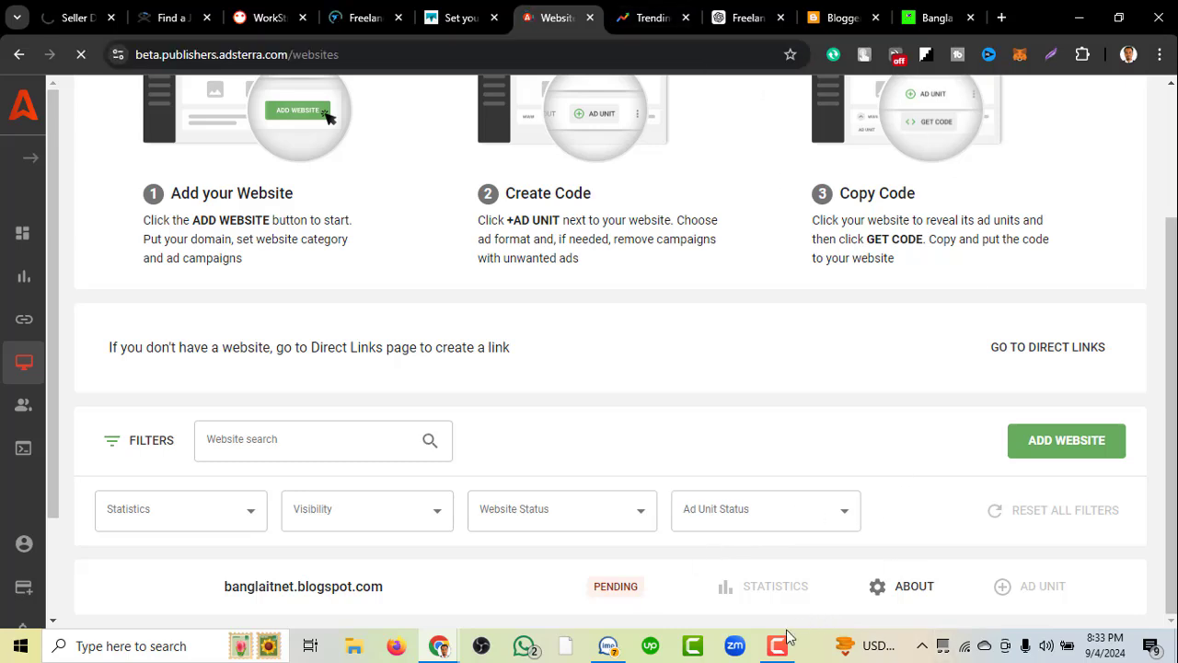
pyautogui.click(778, 646)
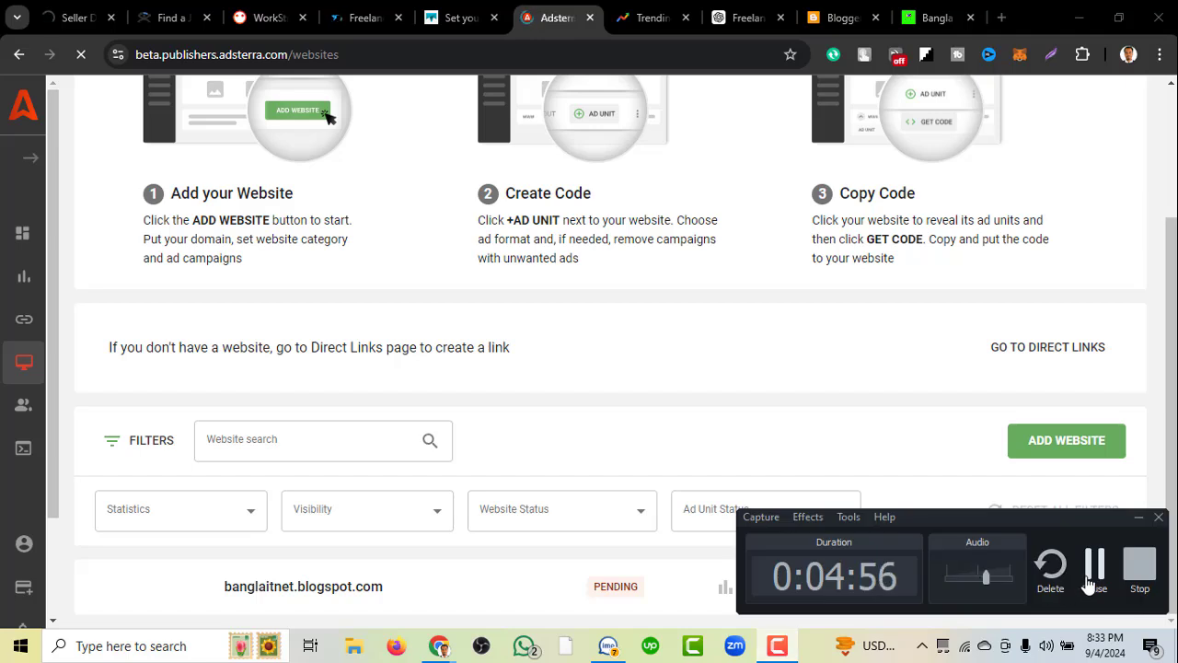
pyautogui.click(1083, 578)
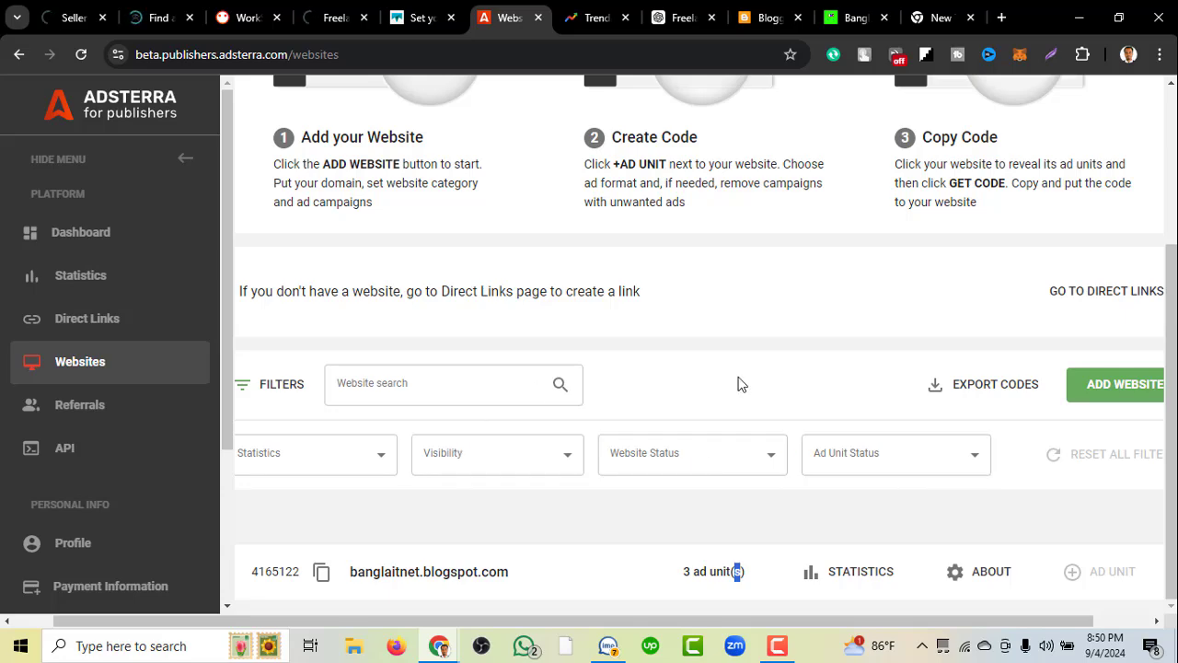
# Expand the ad units of banglaitnet.blogspot.com in Adsterra and copy the Banner 728x90 code.
pyautogui.scroll(3, 1163, 445)
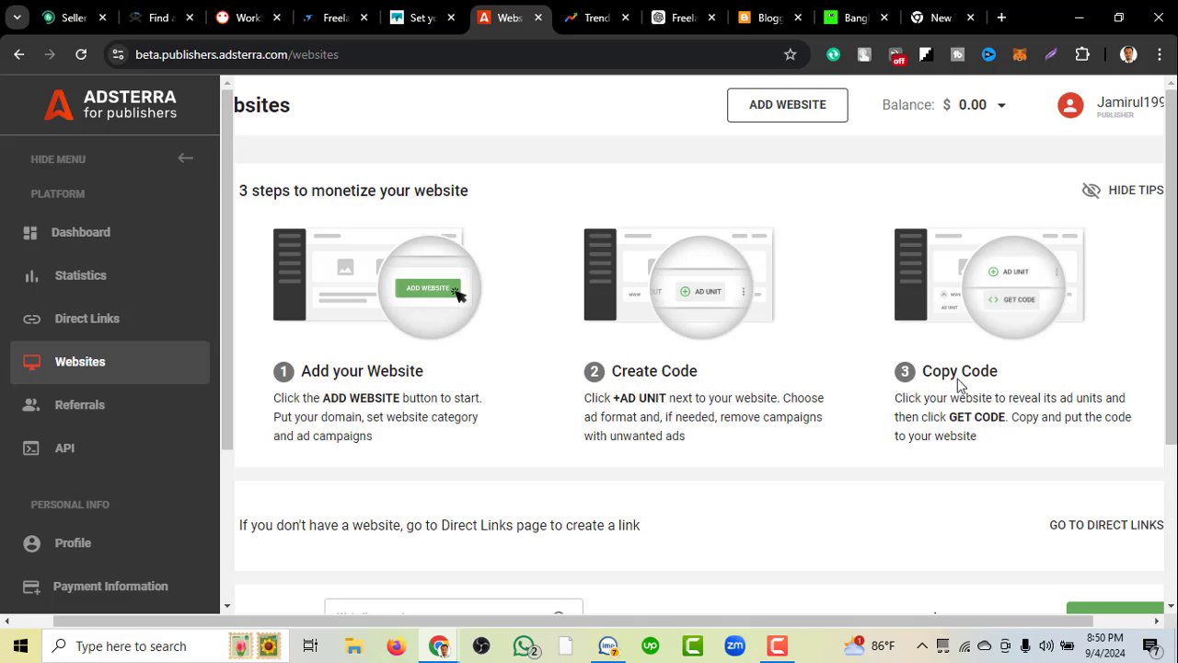
pyautogui.scroll(-2, 907, 377)
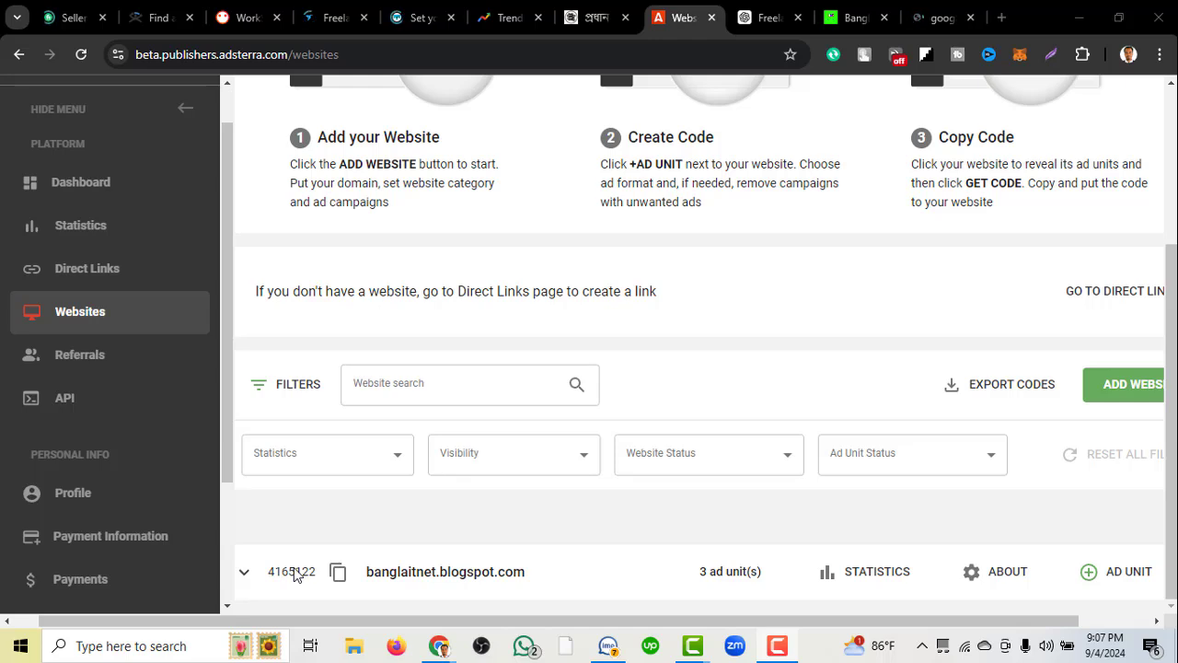
pyautogui.click(245, 576)
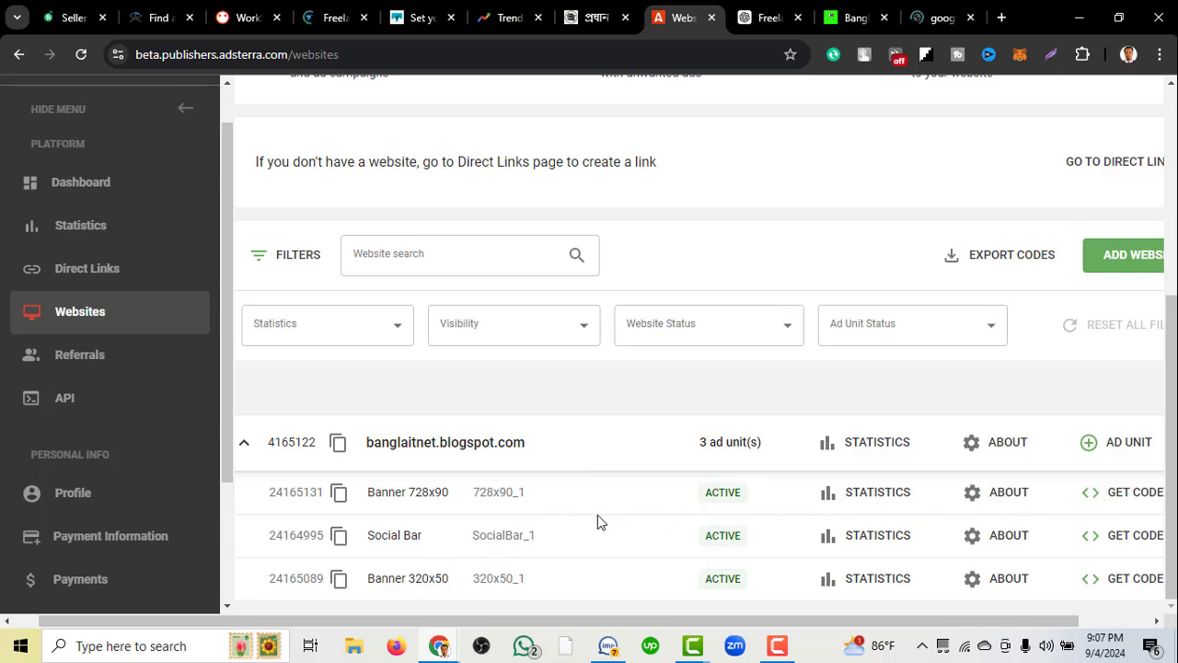
pyautogui.click(1138, 492)
pyautogui.scroll(-2, 503, 420)
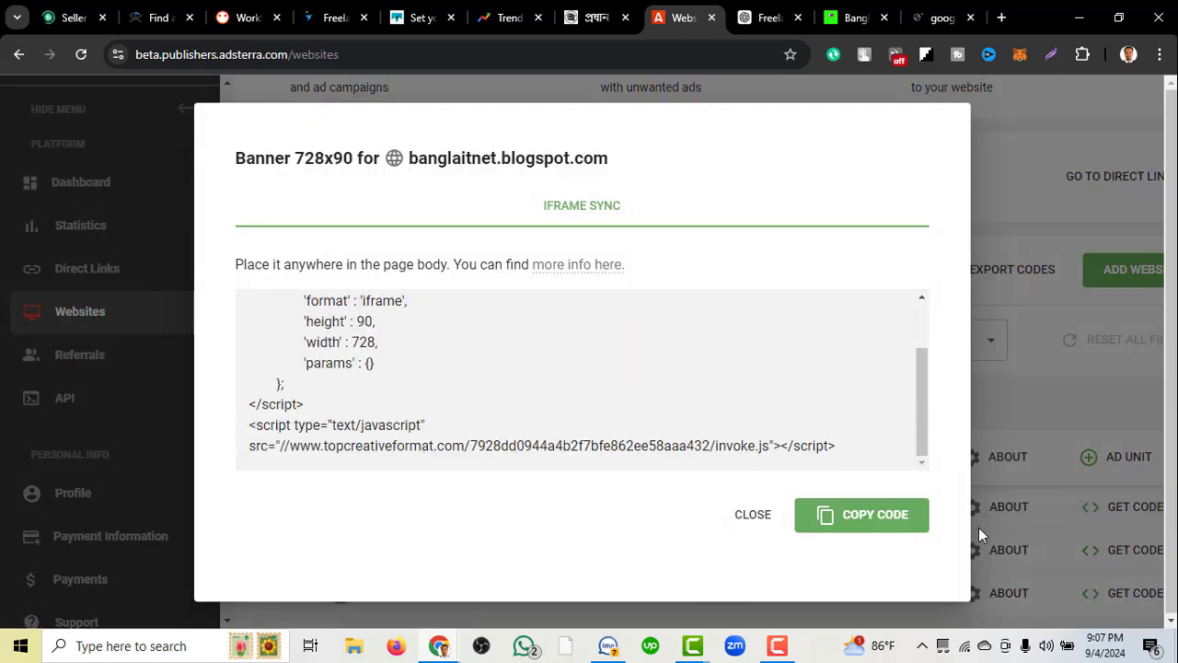
pyautogui.click(825, 523)
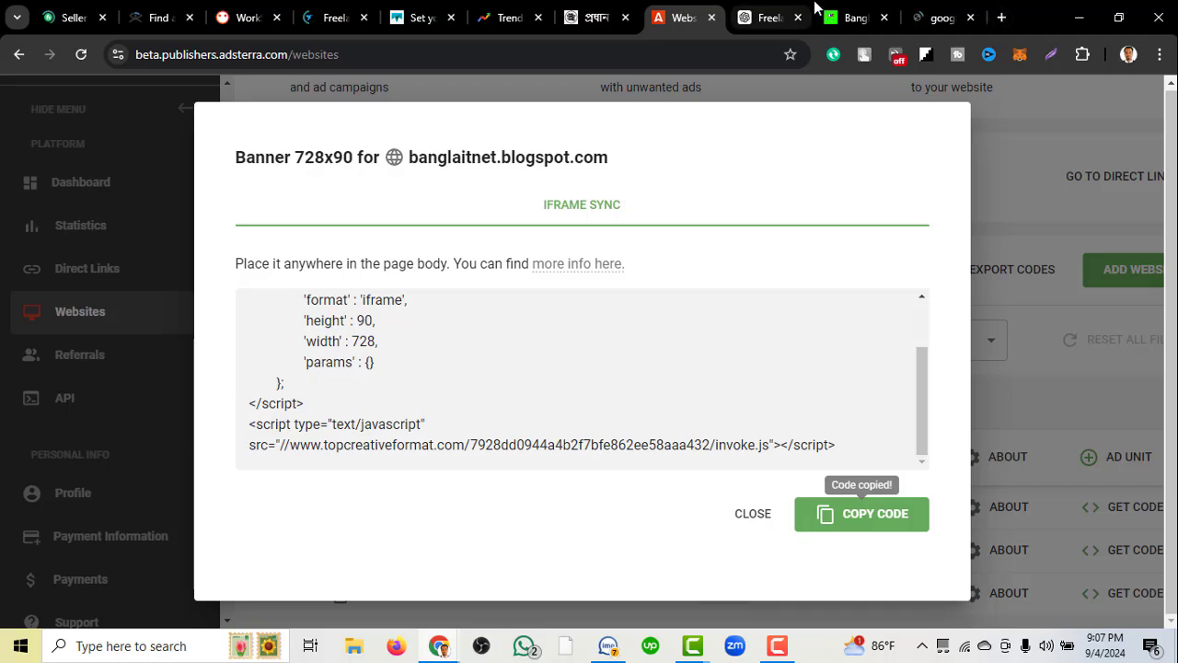
# Go to blogger.com in the blog's browser tab and switch to the Bangla IT Net blog.
pyautogui.click(774, 17)
pyautogui.click(849, 9)
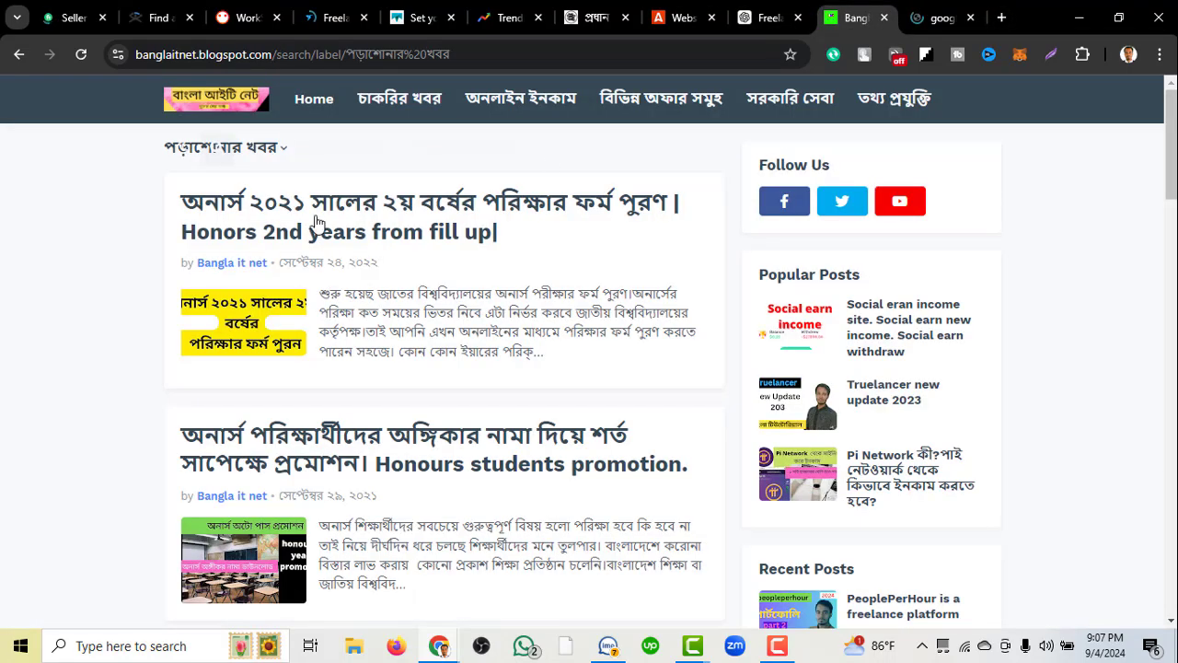
pyautogui.click(638, 56)
pyautogui.write('bl')
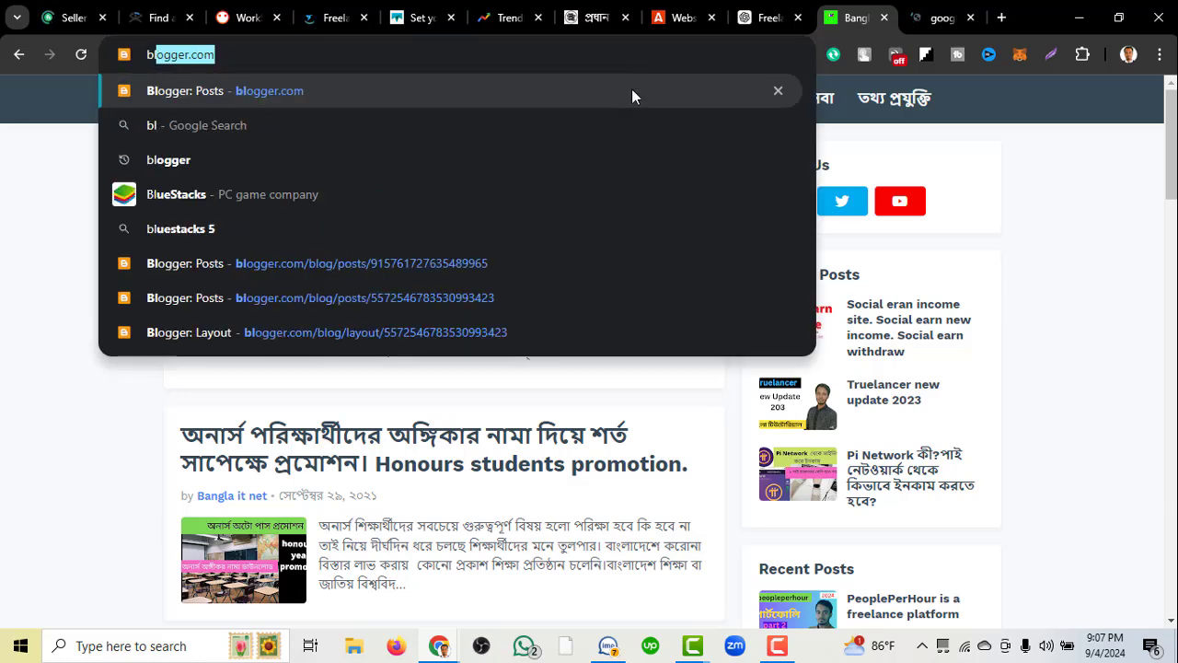
pyautogui.click(632, 88)
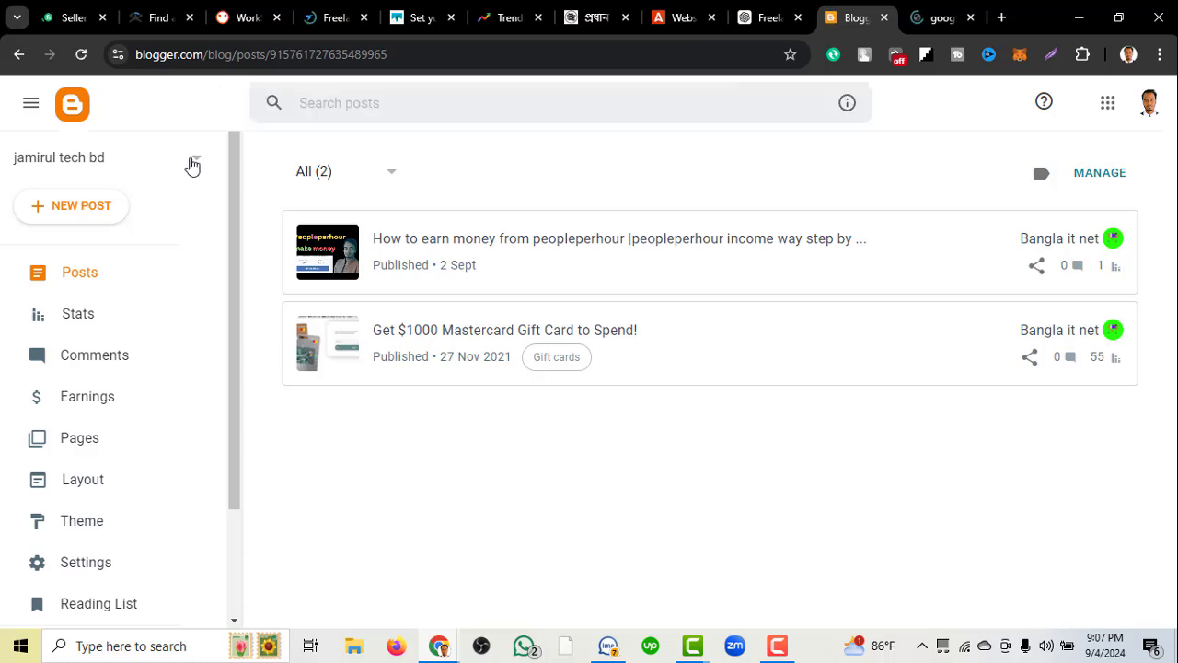
pyautogui.click(192, 166)
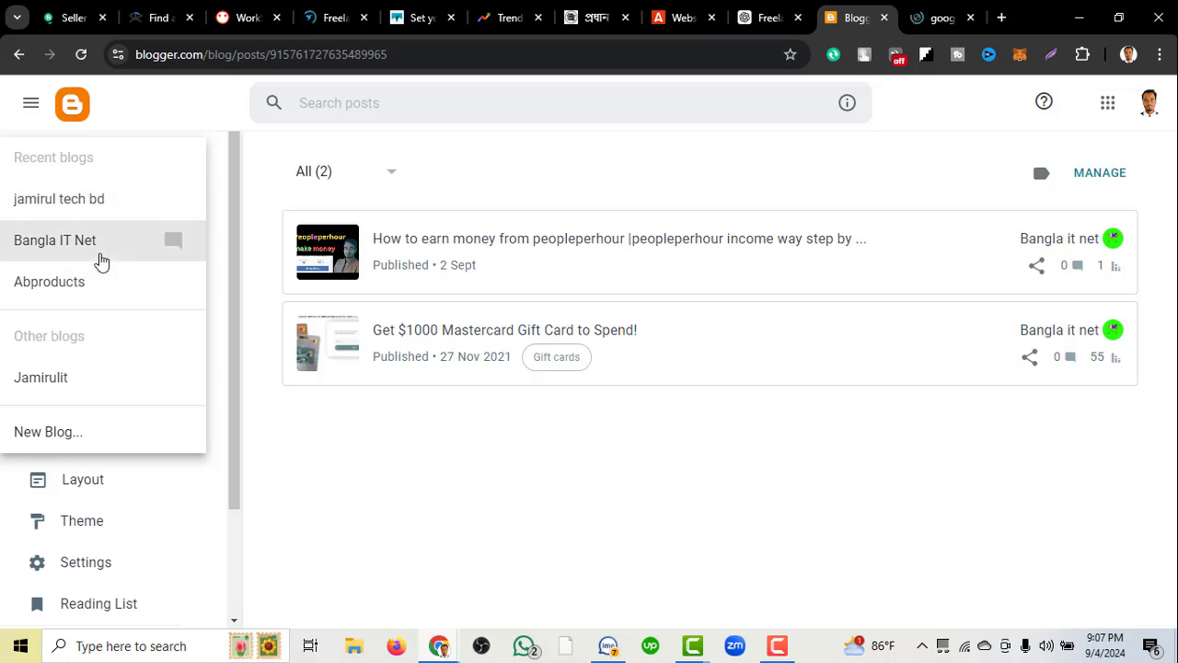
pyautogui.click(99, 257)
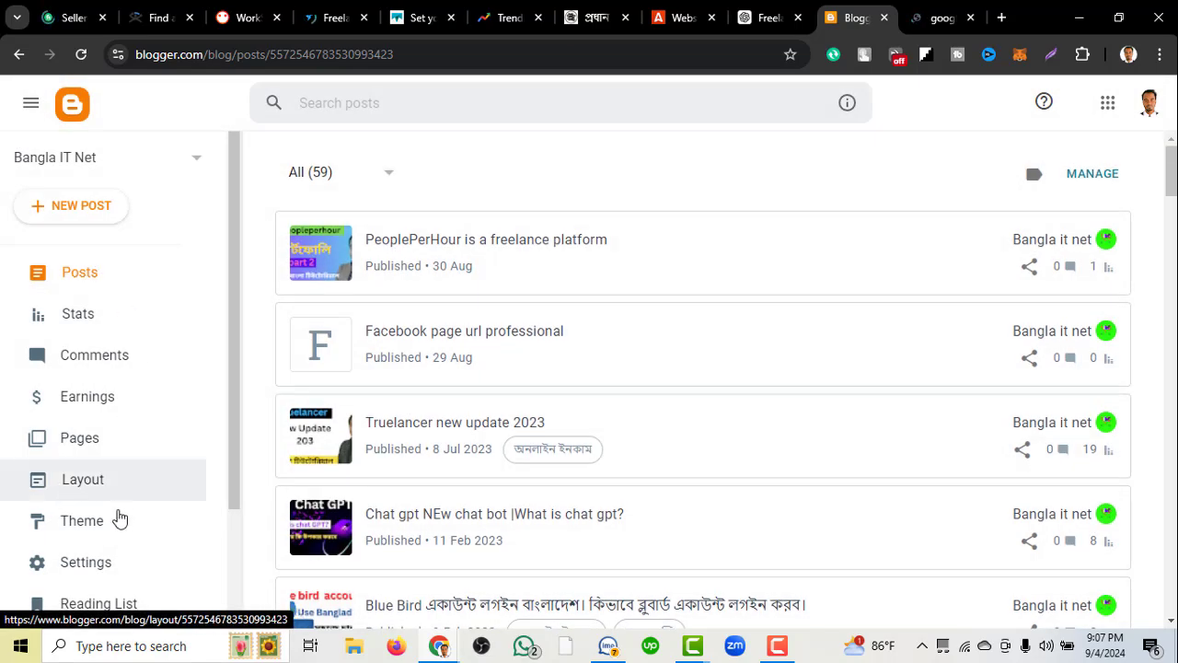
# Open the HTML code of the Bangla IT Net blog's theme for editing.
pyautogui.click(86, 524)
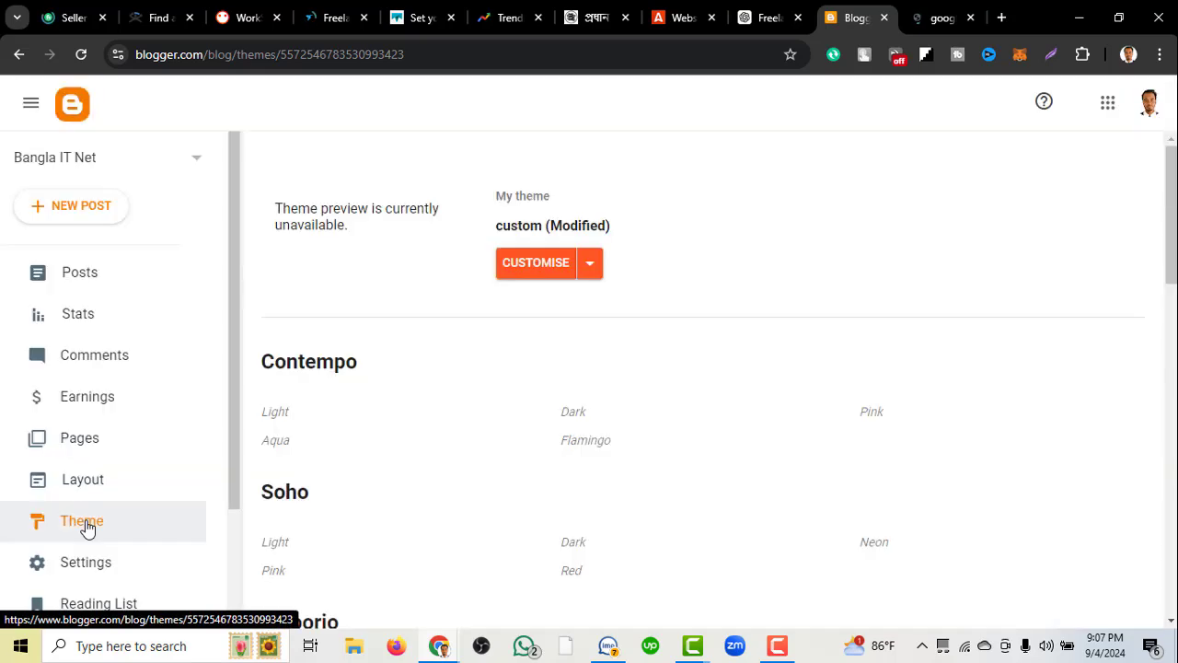
pyautogui.click(590, 264)
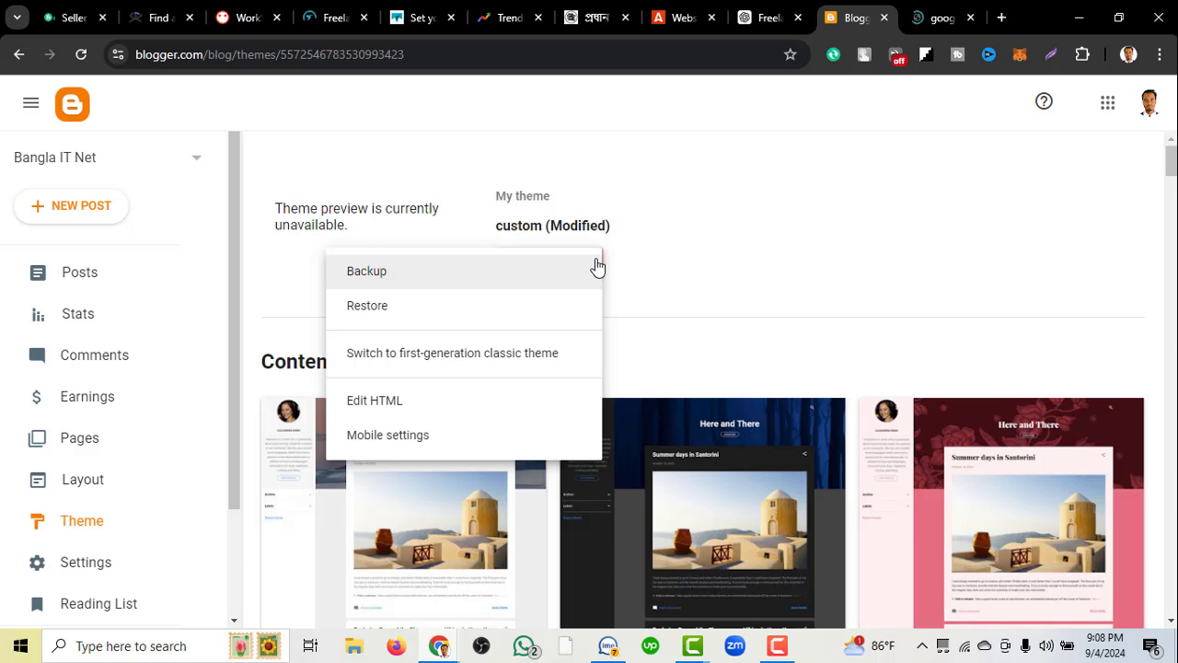
pyautogui.click(385, 410)
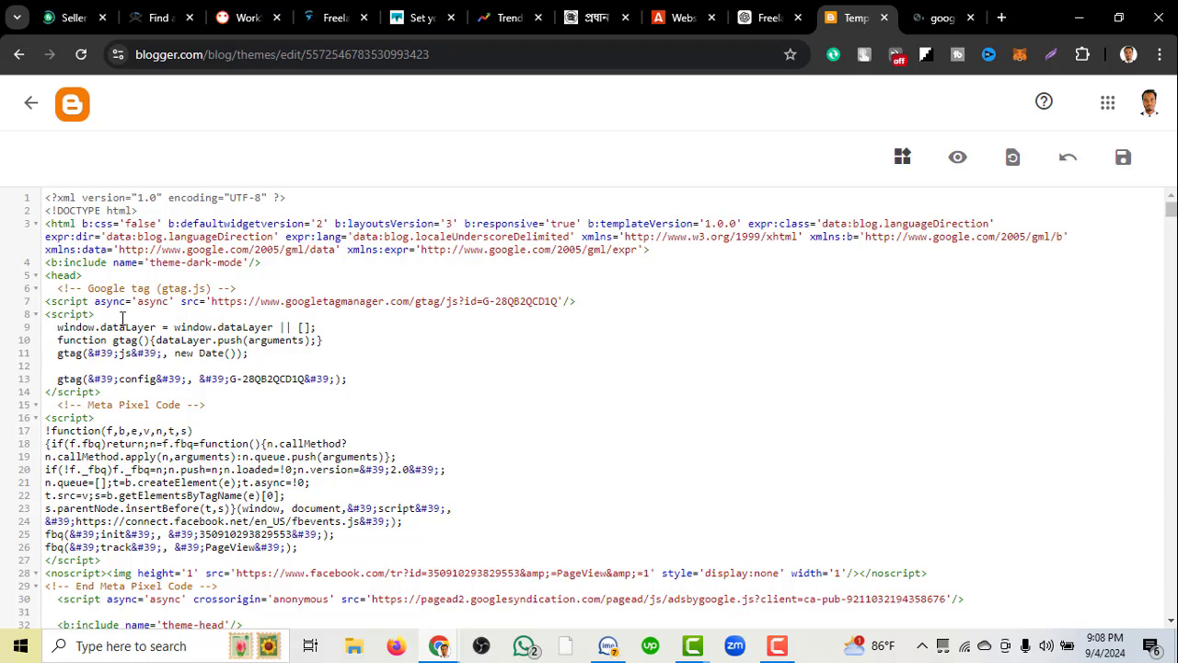
# Add blank lines below the opening head tag, paste the copied Banner 728x90 script with its ad key there, and save the theme.
pyautogui.click(92, 272)
pyautogui.press('Return')
pyautogui.press('Return')
pyautogui.press('Return')
pyautogui.press('Return')
pyautogui.press('Return')
pyautogui.press('Return')
pyautogui.press('Return')
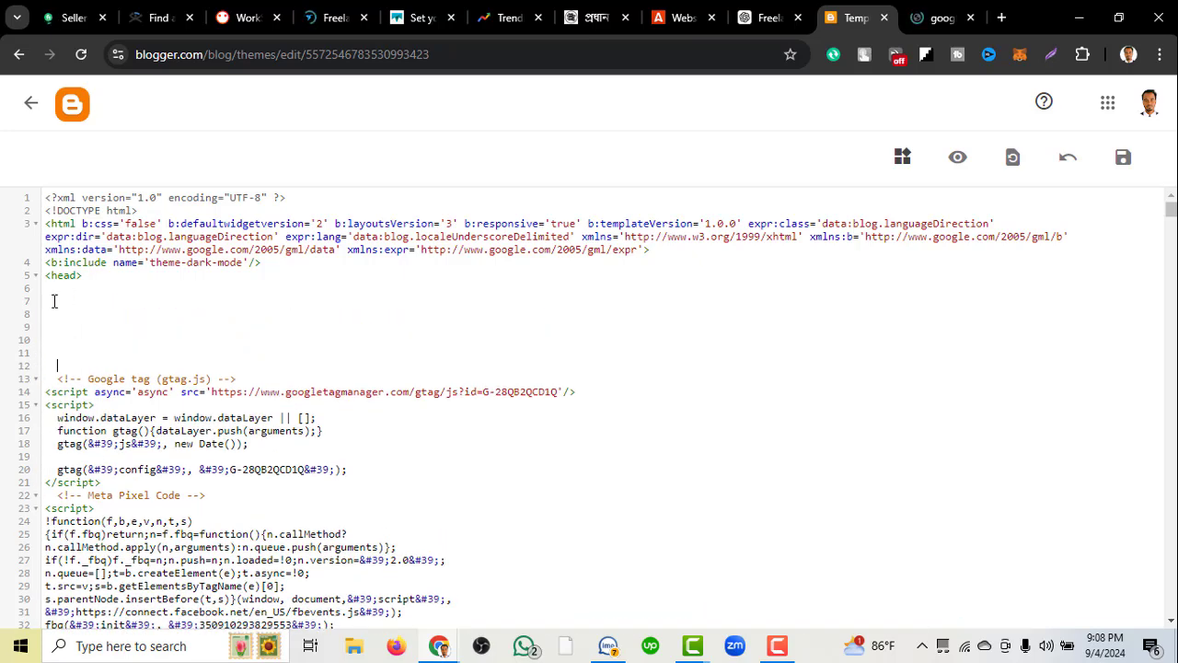
pyautogui.click(55, 301)
pyautogui.write('<script type="text/javascript">     atOptions = {         \'key\' : \'7928dd0944a4b2f7bfe862ee58aaa432\',         \'format\' : \'iframe\',         \'height\' : 90,         \'width\' : 728,         \'params\' : {}     }; </script> <script type="text/javascript" src="//www.topcreativeformat.com/7928dd0944a4b2f7bfe862ee58aaa432/invoke.js"></script>')
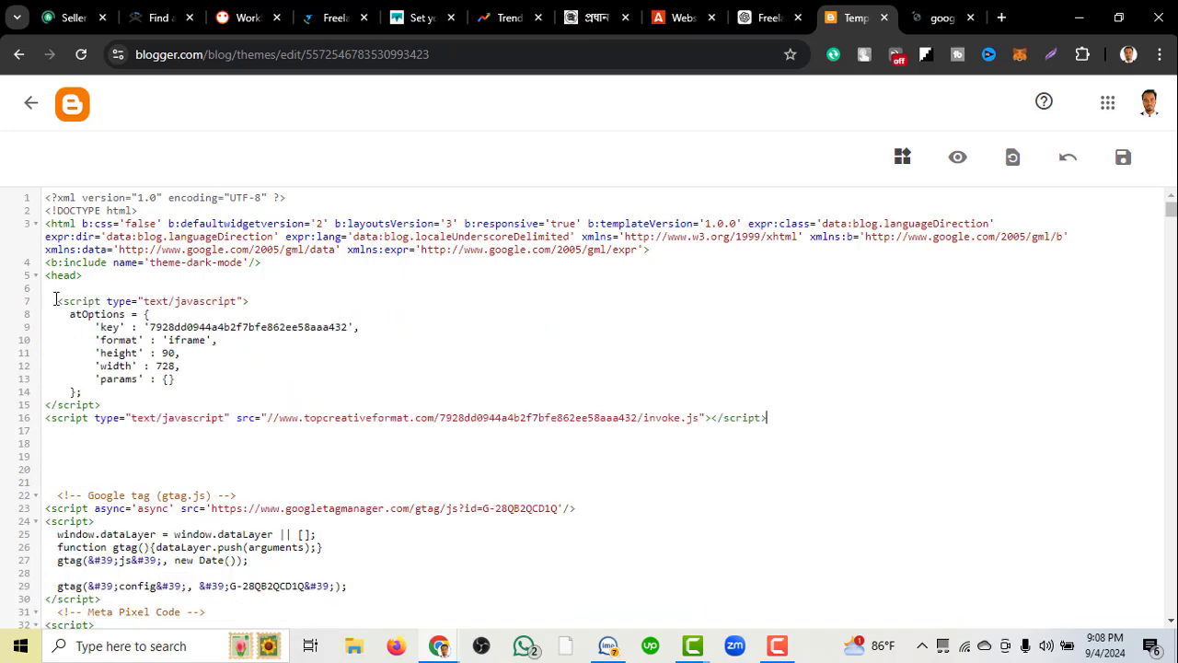
pyautogui.click(1116, 160)
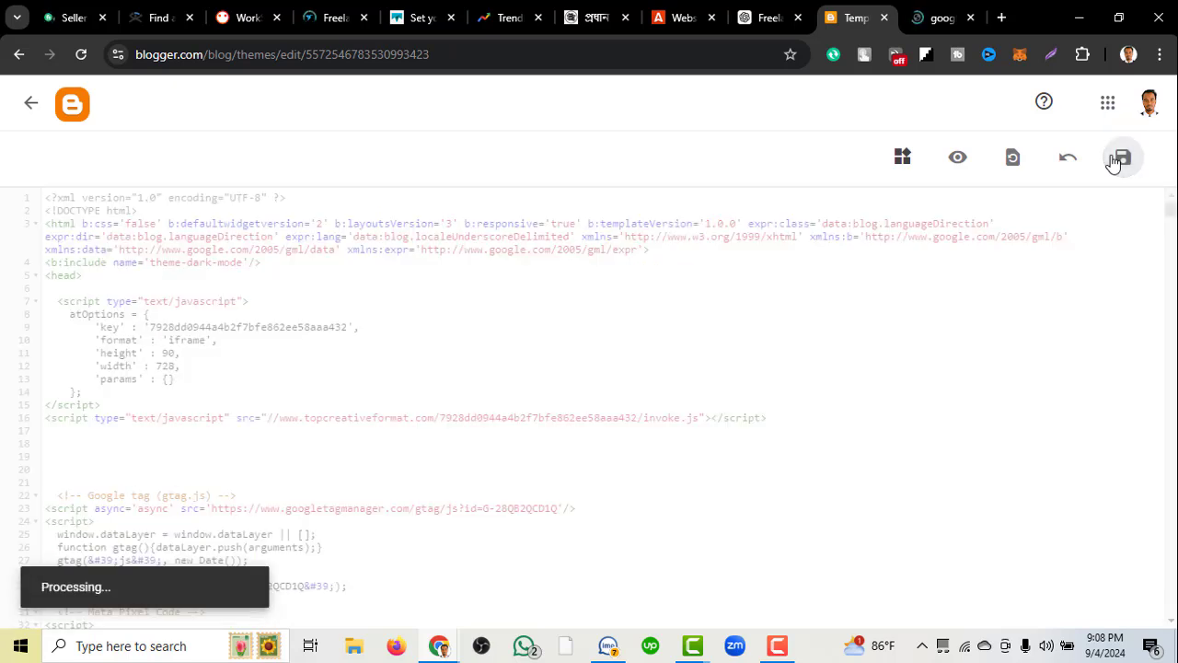